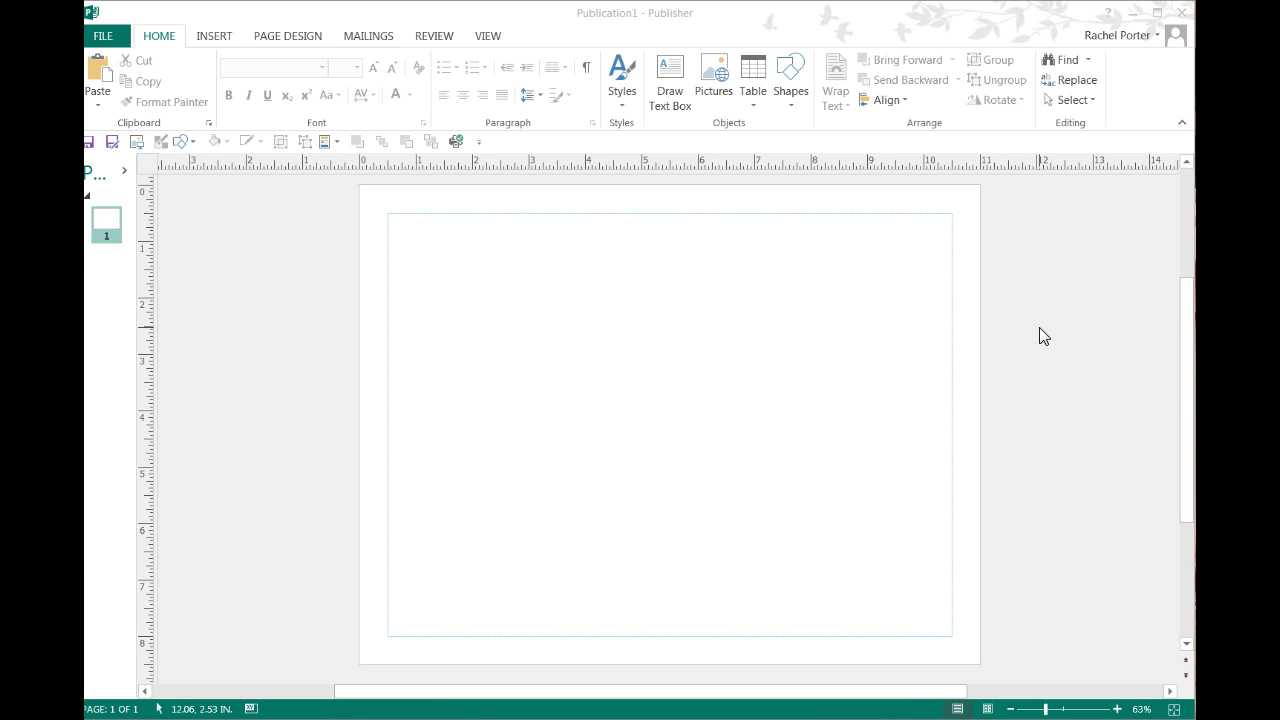
Step: Open the Shapes gallery from the Quick Access Toolbar to reach Recently Used Shapes
click(185, 143)
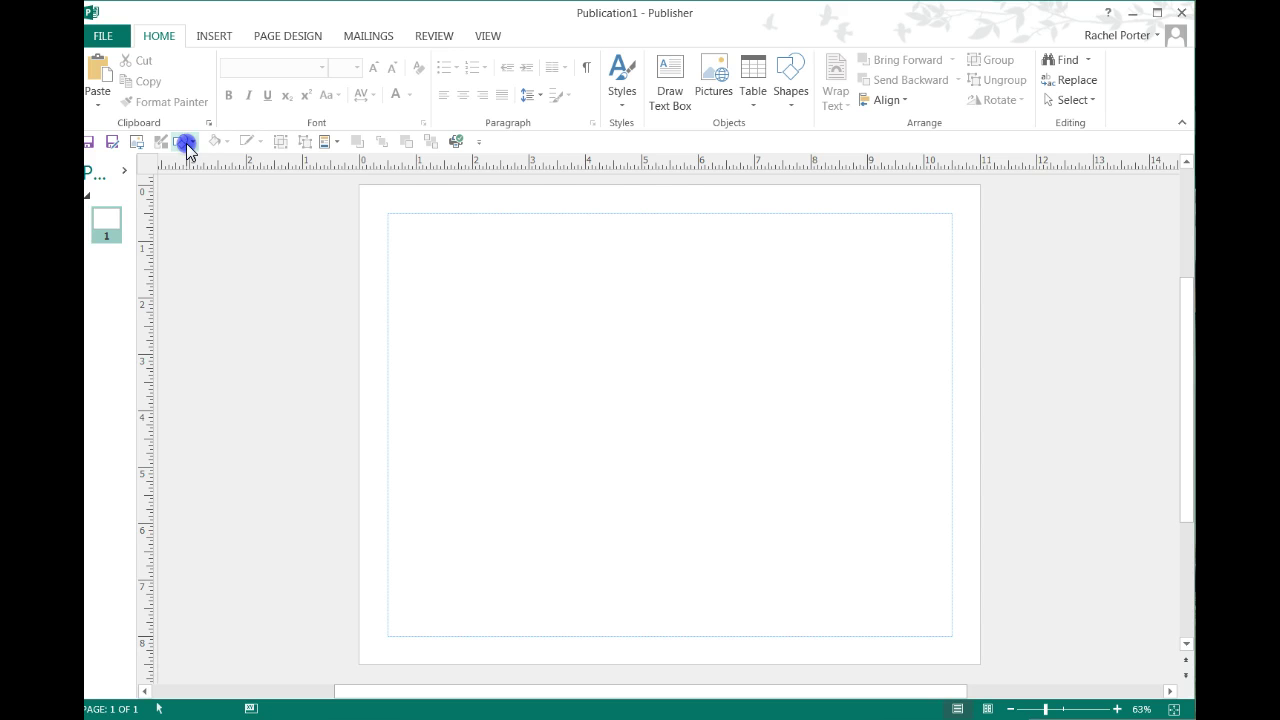
click(185, 142)
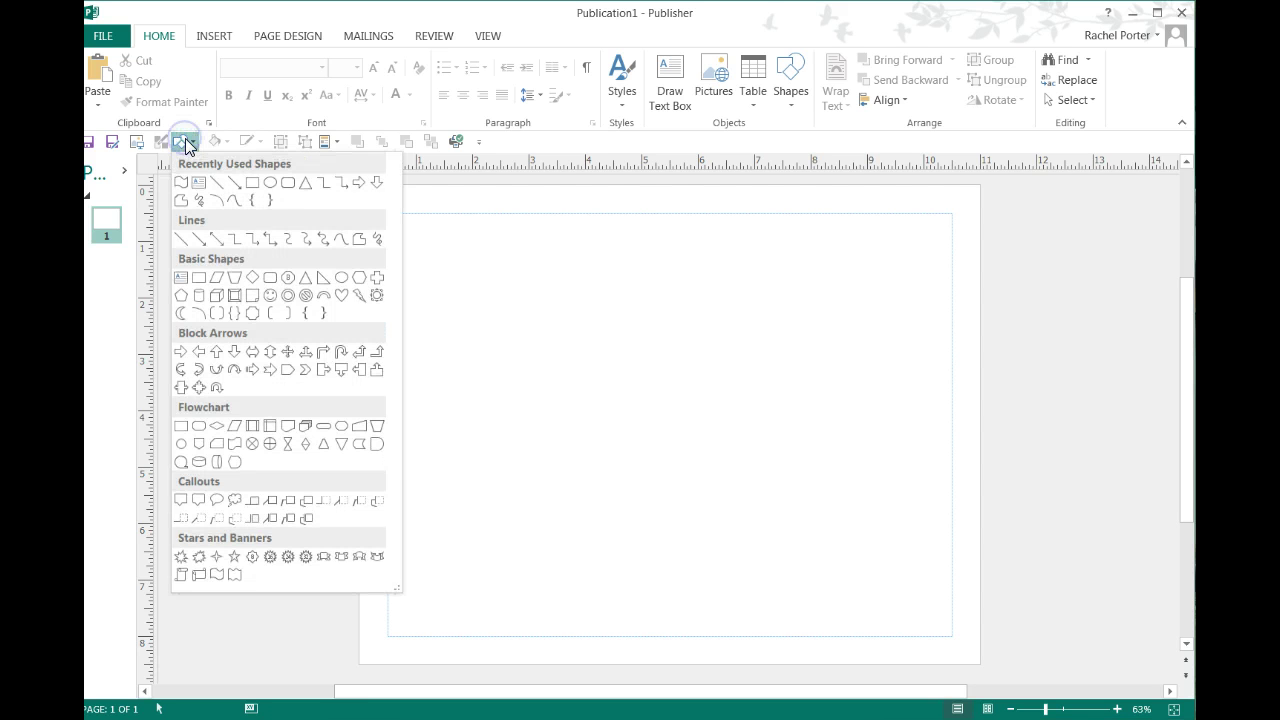
Step: Pick Freeform and plot points from the lower-middle stem base, arching up to the left and back down
click(181, 200)
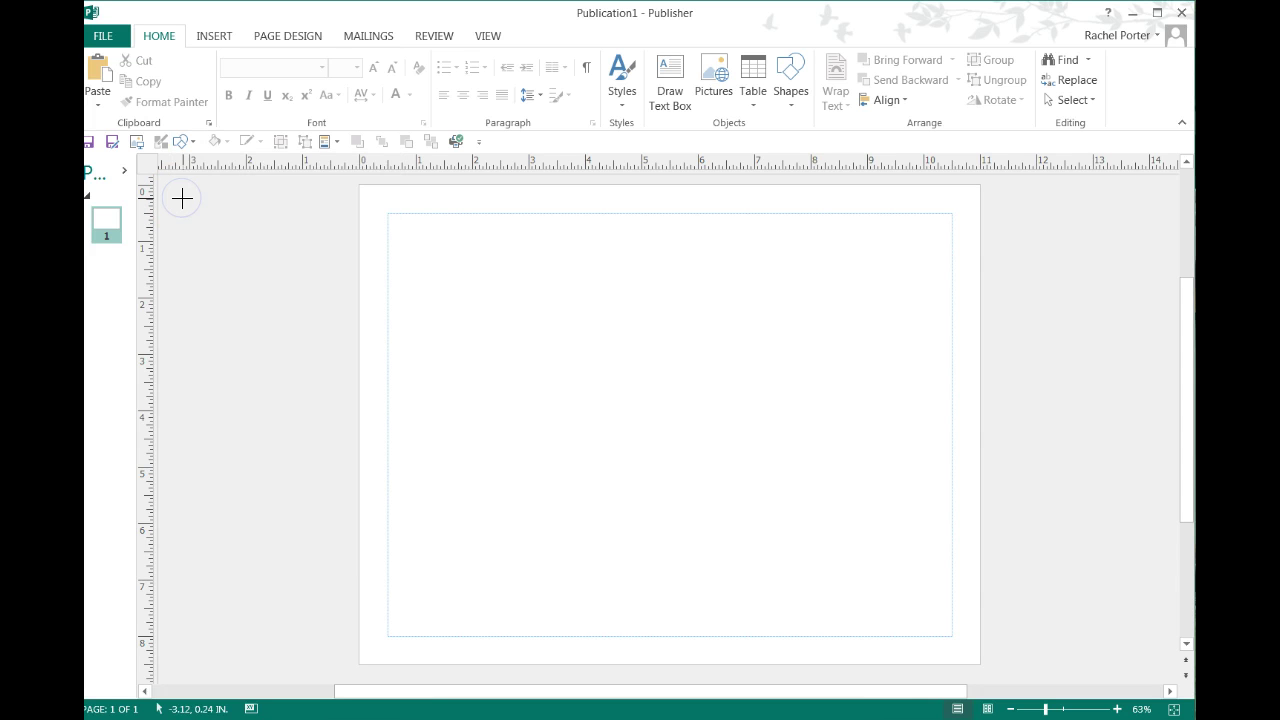
click(776, 518)
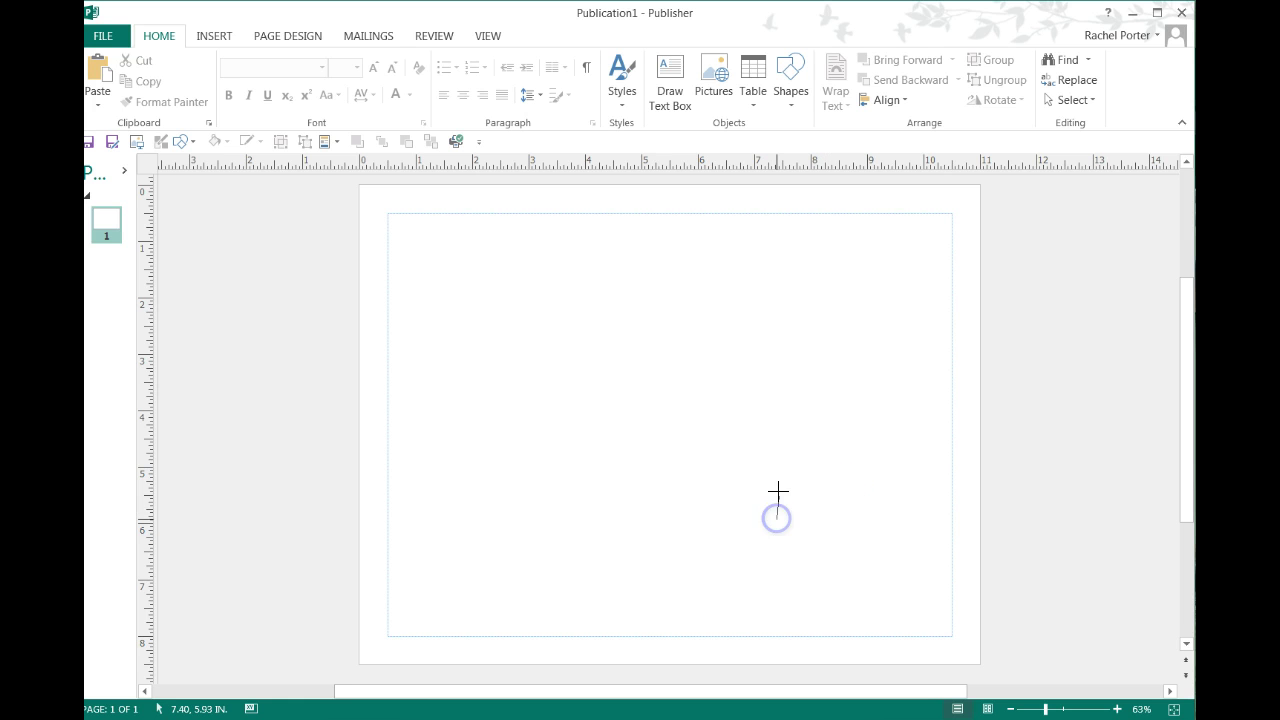
click(775, 462)
click(738, 427)
click(697, 398)
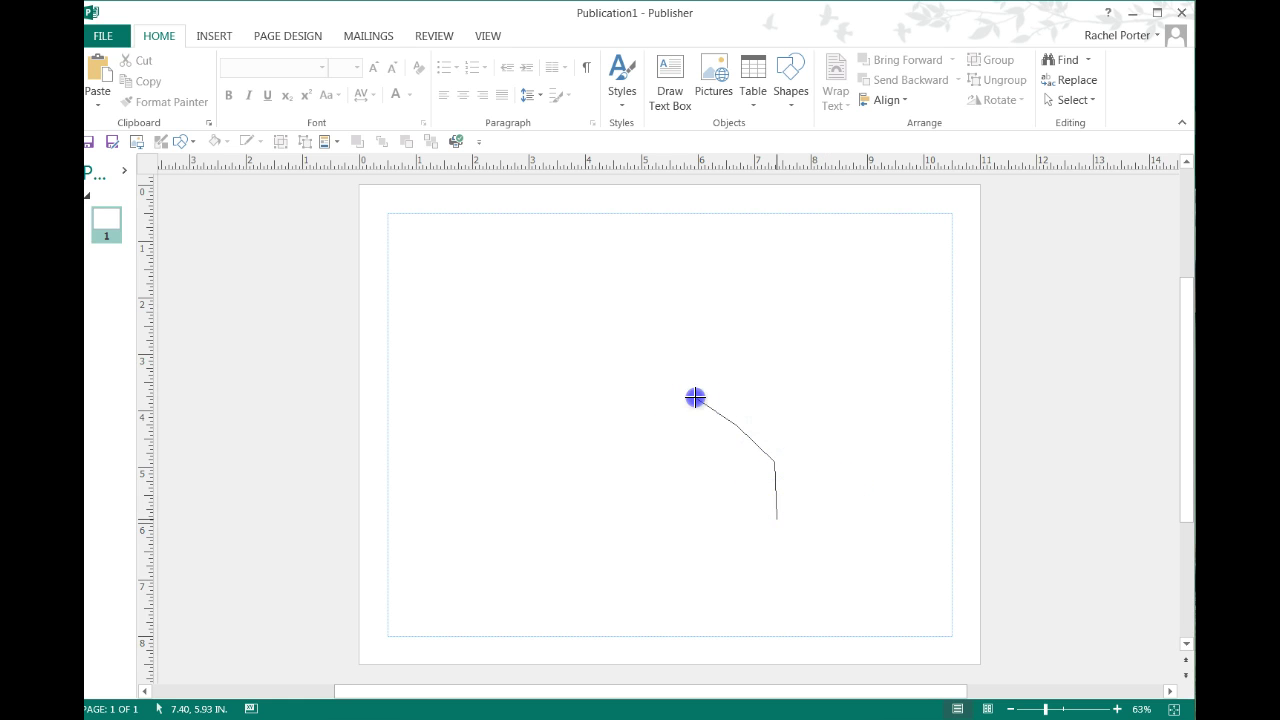
click(641, 396)
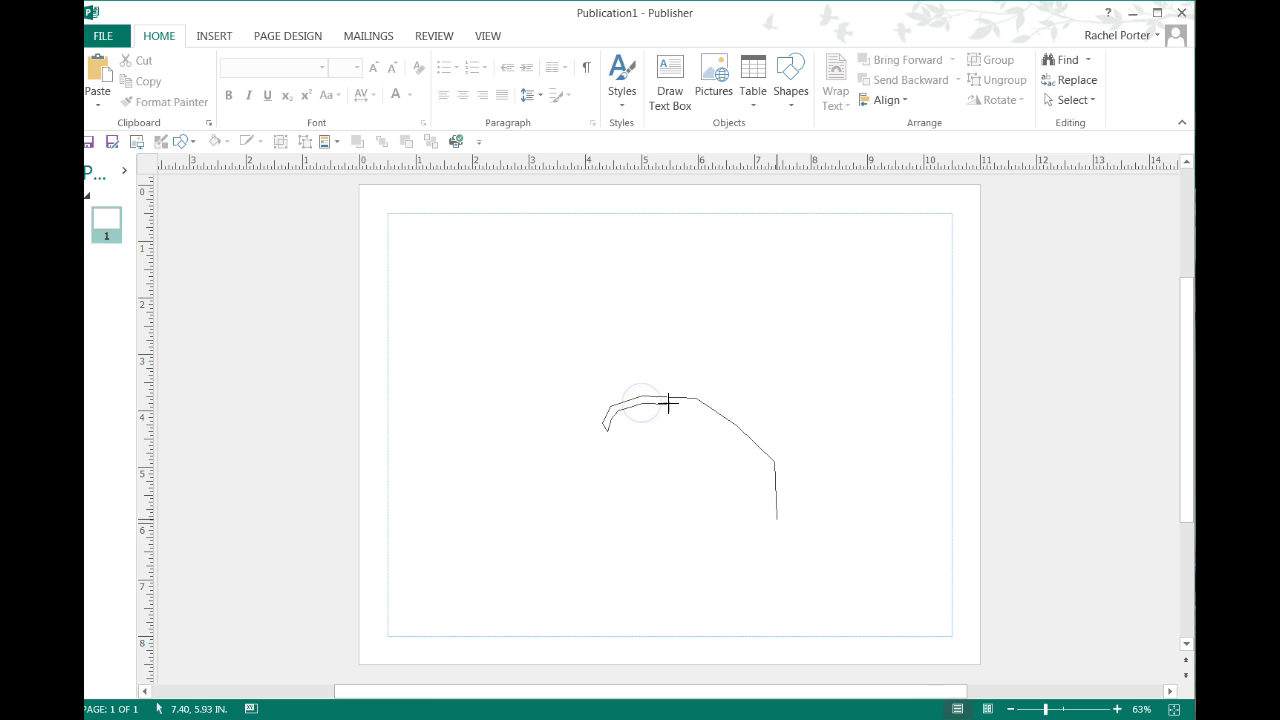
click(750, 447)
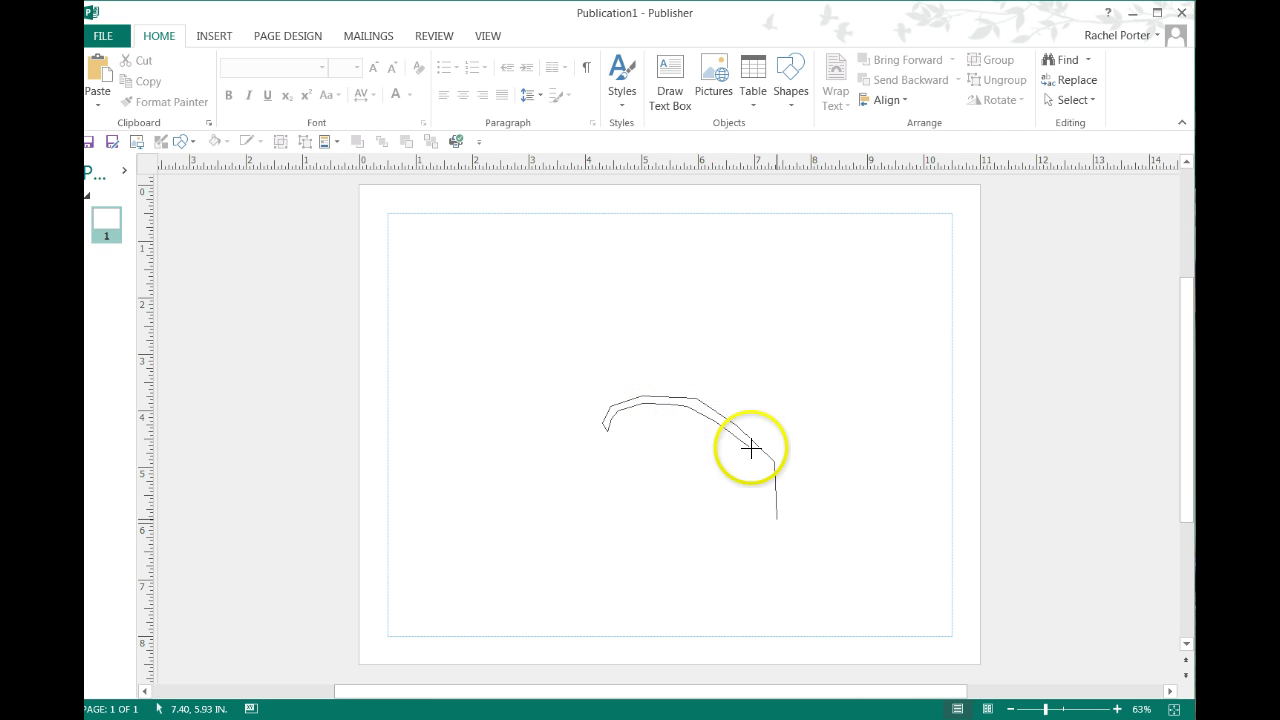
click(766, 507)
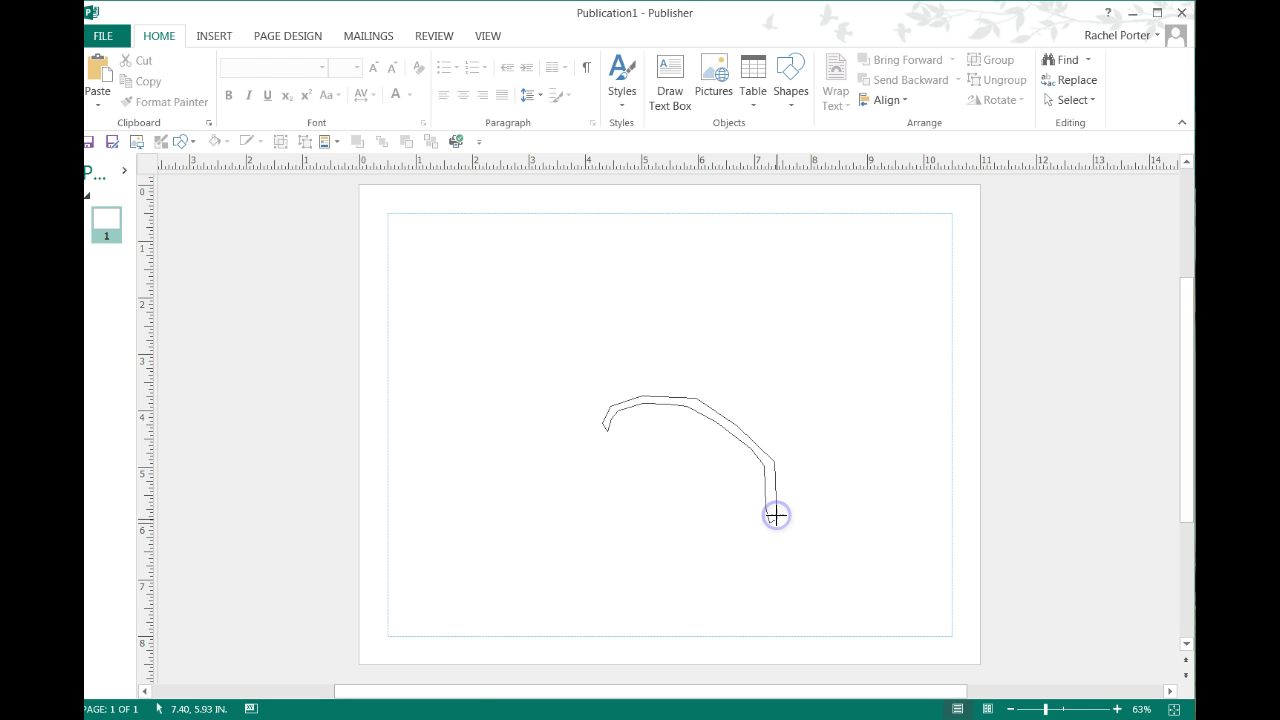
Step: Finish the freeform frond and zoom in to 120%
double_click(776, 515)
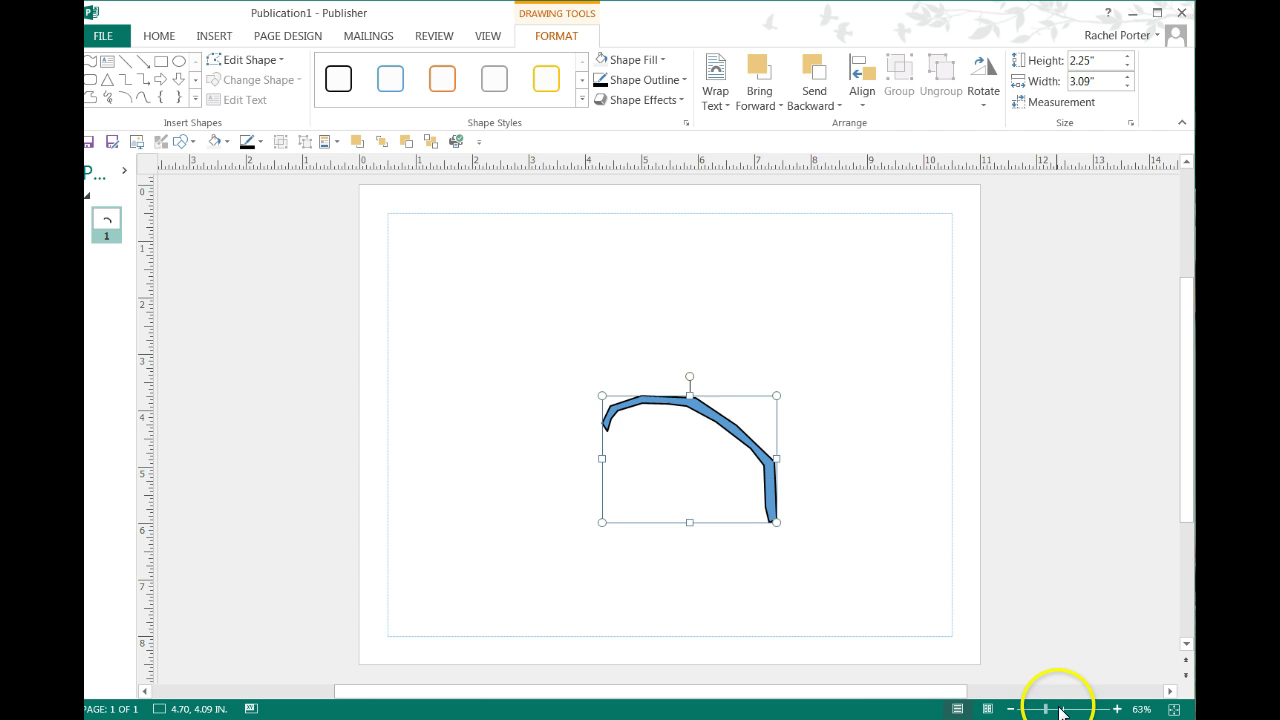
click(1117, 709)
click(1117, 709)
click(1117, 709)
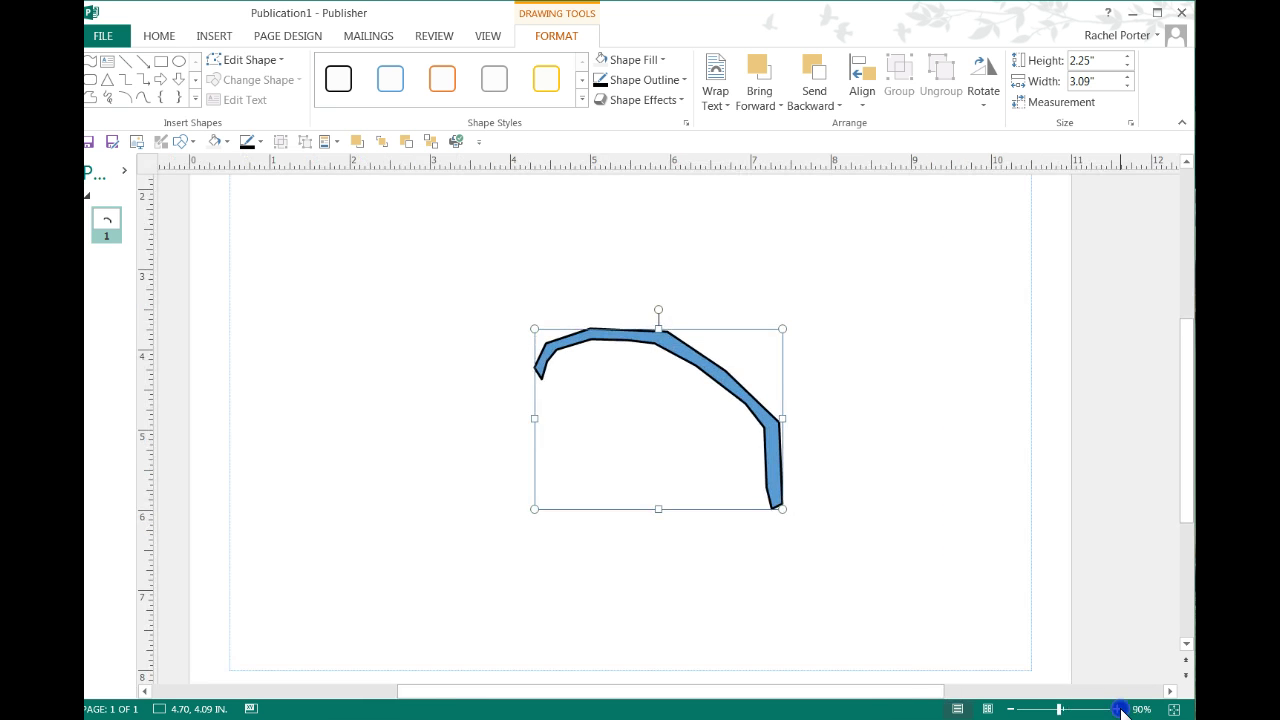
click(1117, 709)
click(1117, 709)
click(1117, 709)
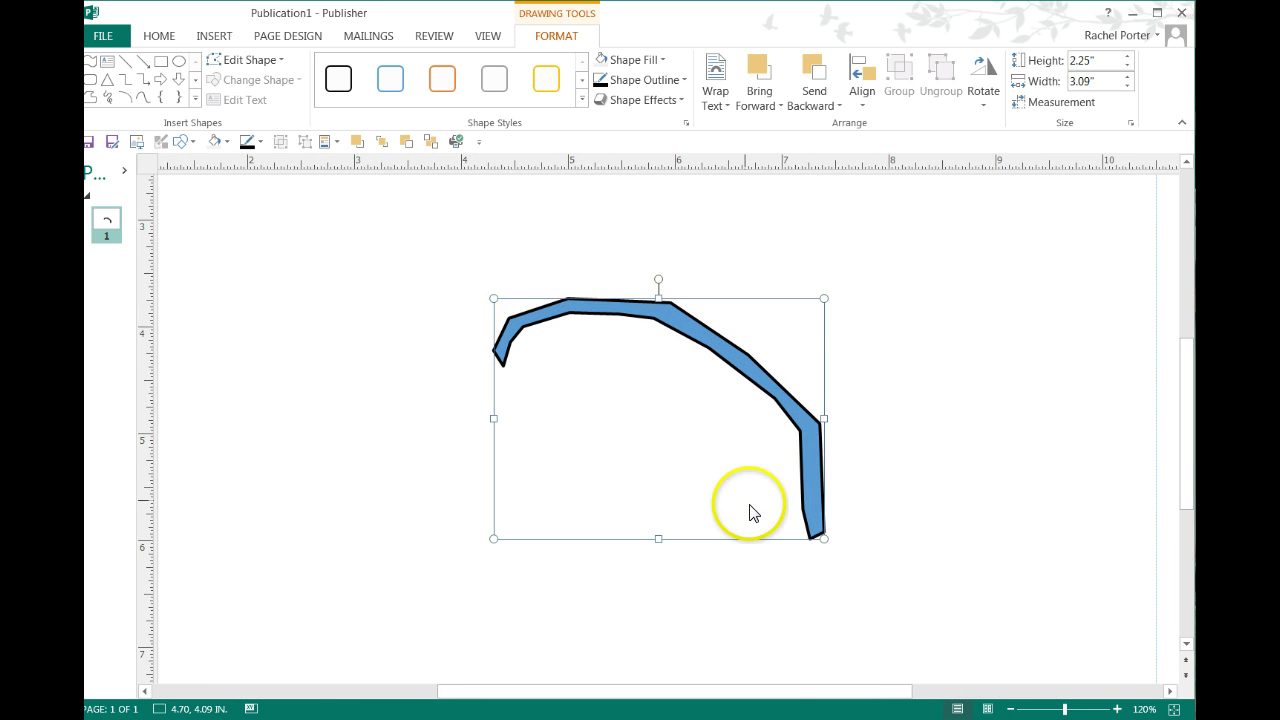
Step: Enter Edit Points on the frond and adjust its left tip and arch top
click(1017, 632)
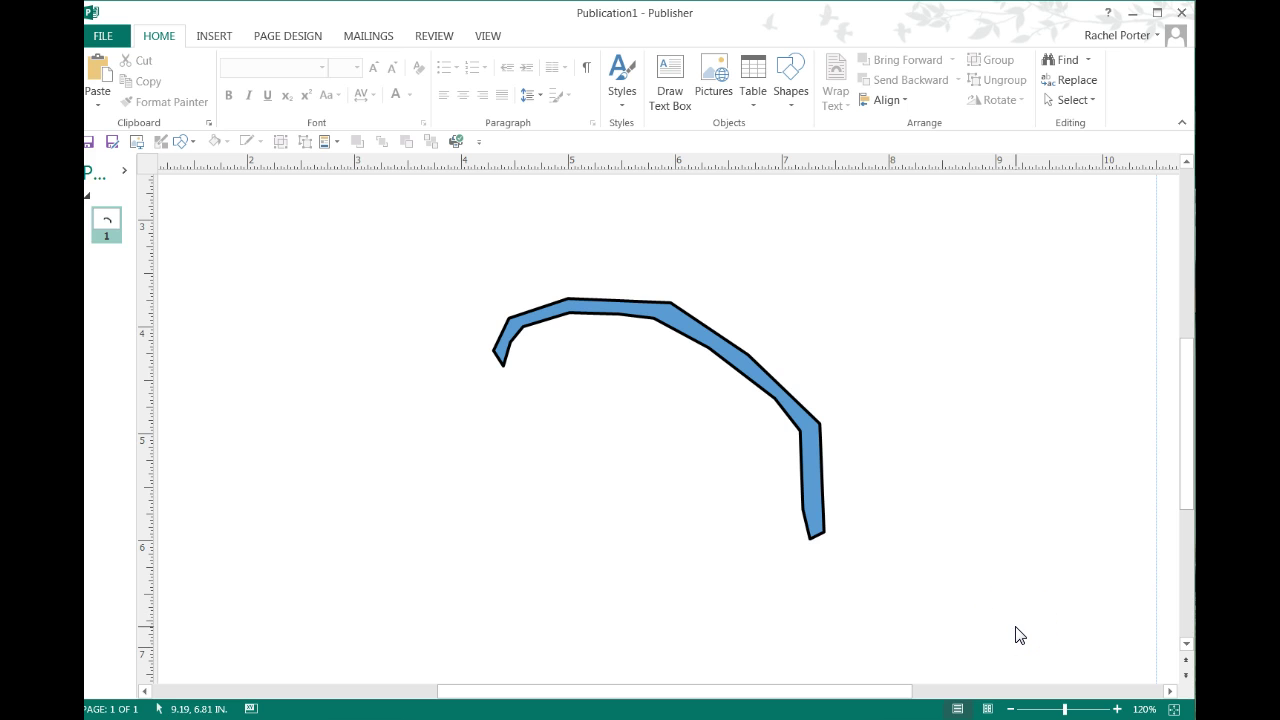
click(741, 374)
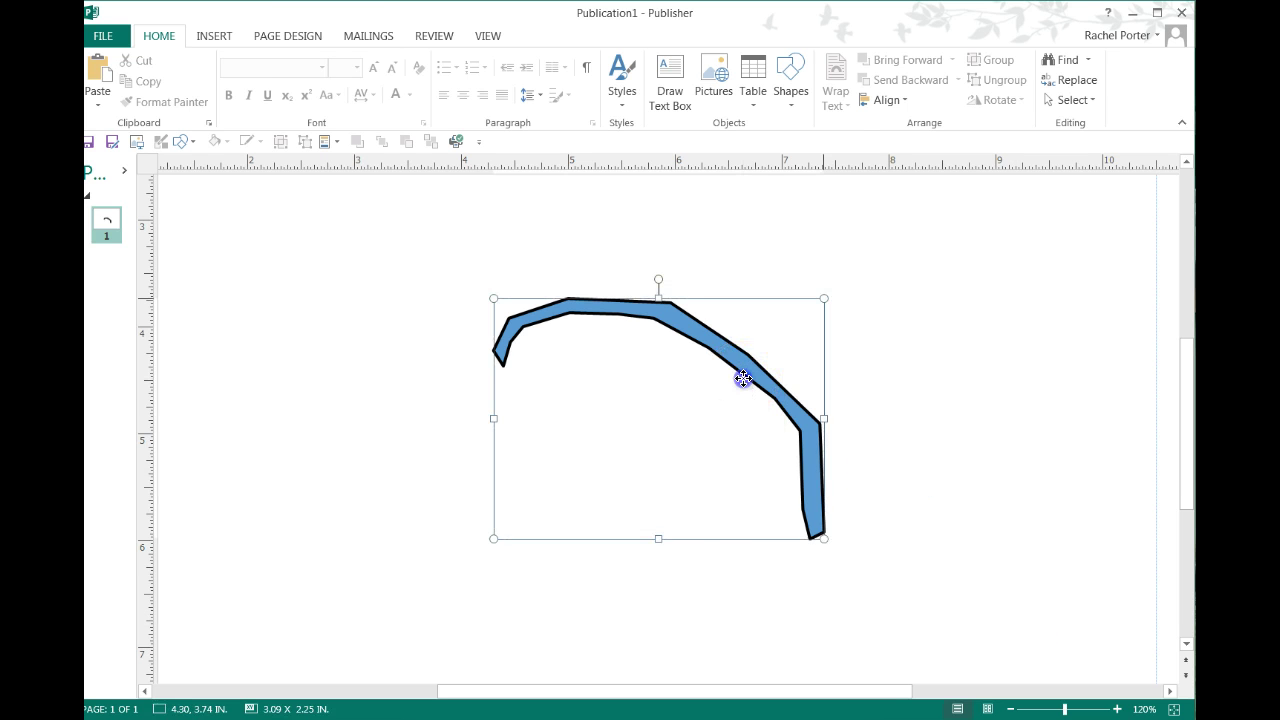
right_click(690, 340)
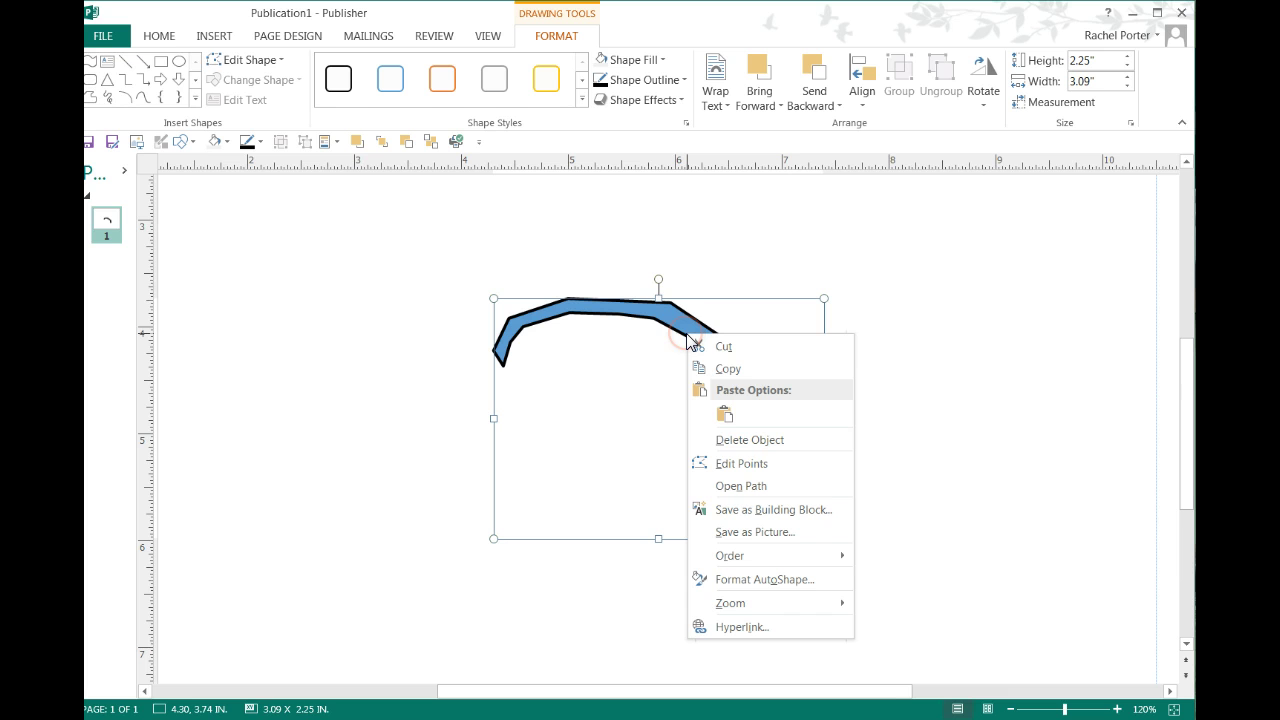
click(731, 463)
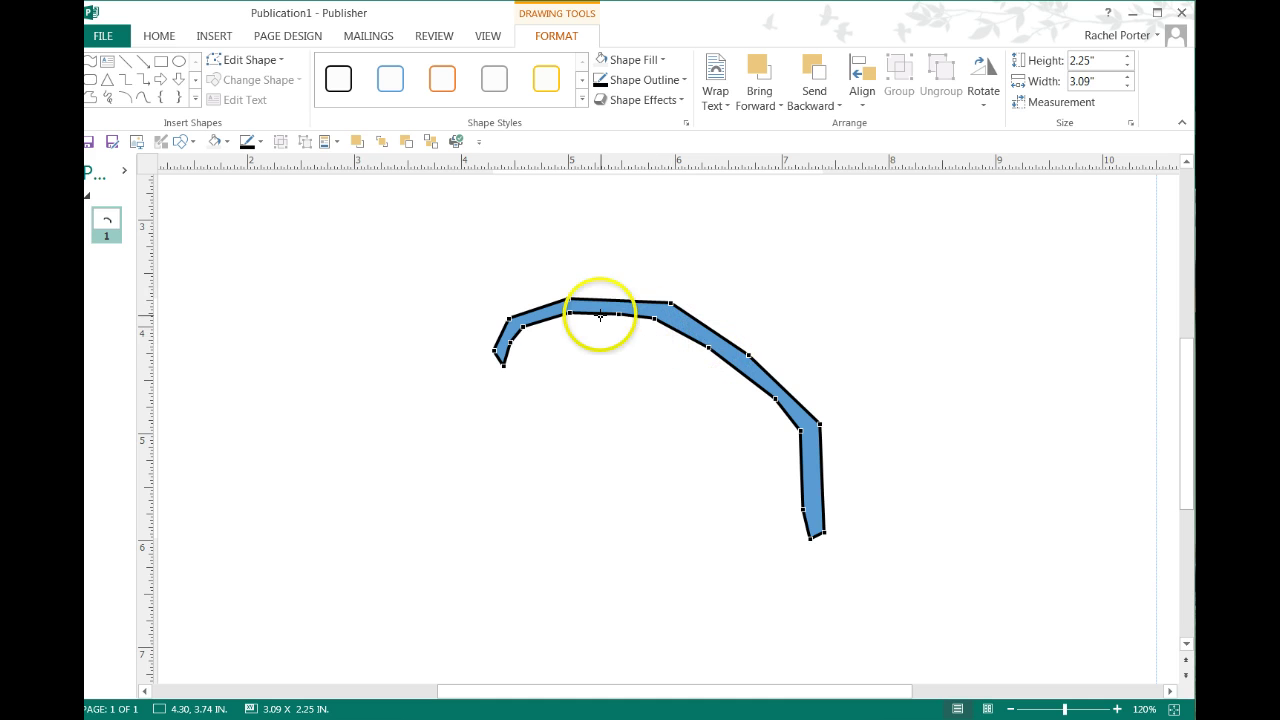
drag(492, 350, 487, 349)
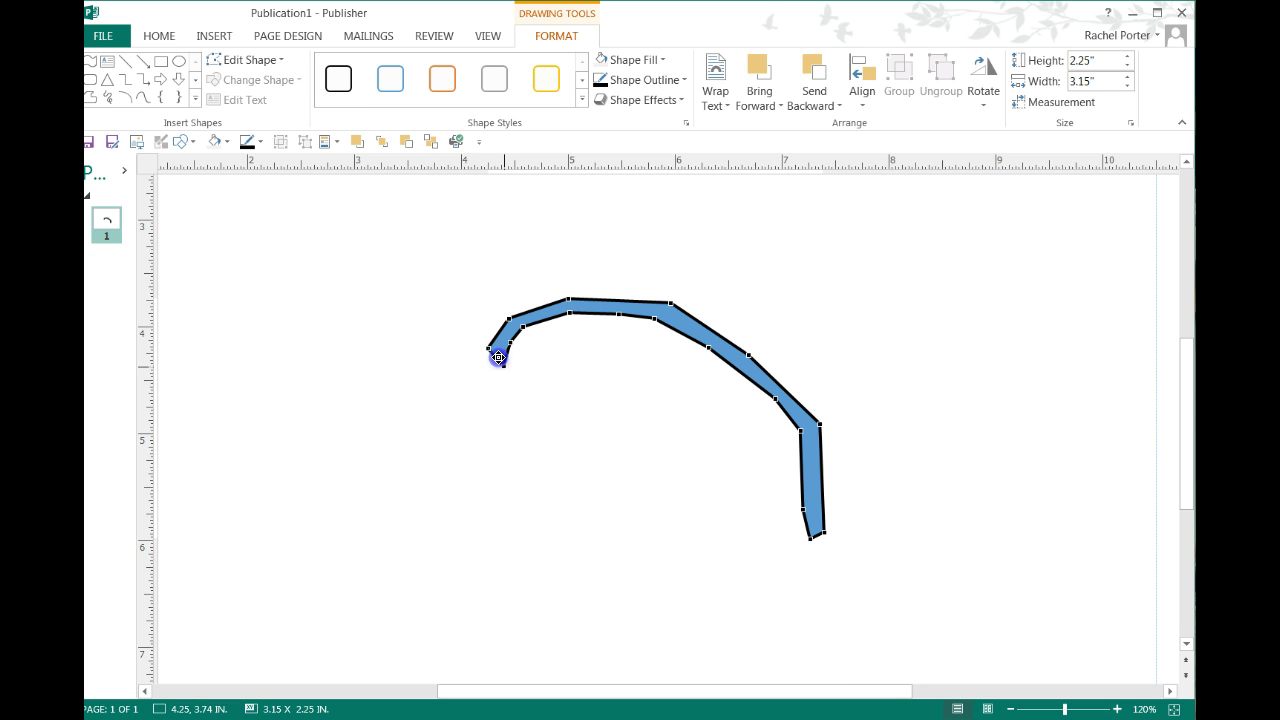
click(500, 360)
drag(629, 314, 664, 308)
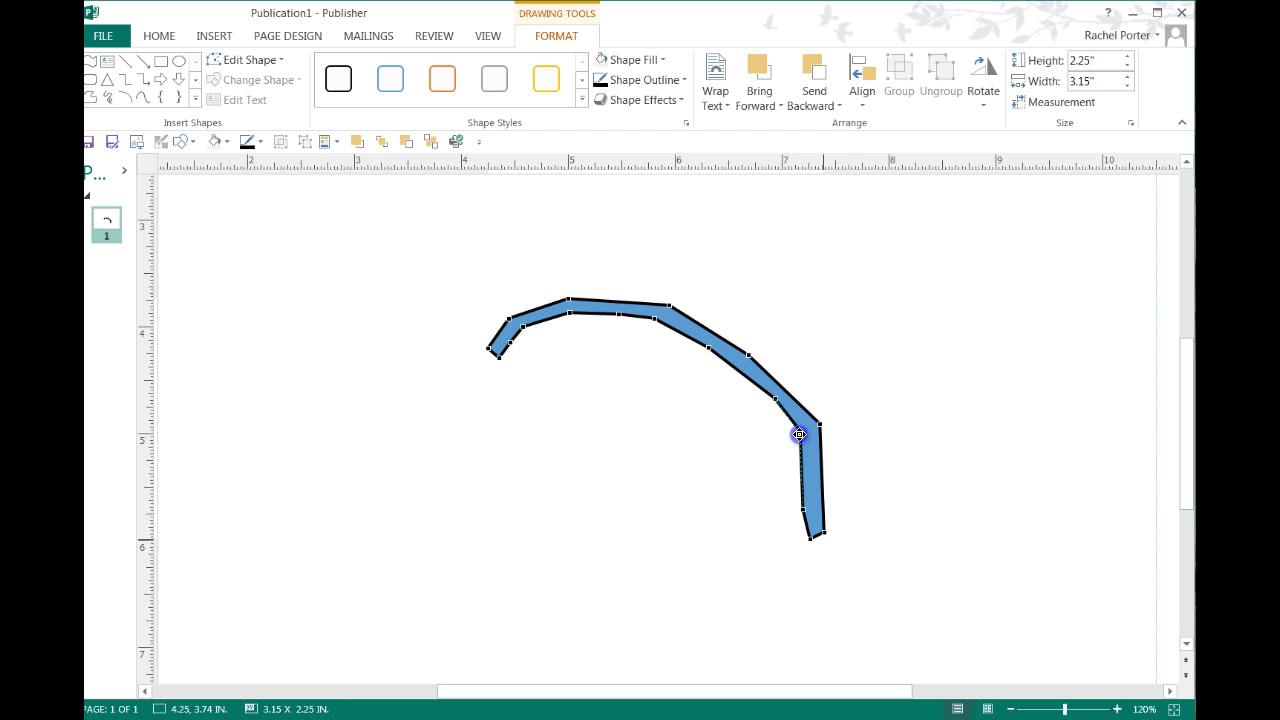
Step: Reshape the bottom tip and stem vertices into a thin tapered tail, then exit point editing
click(810, 538)
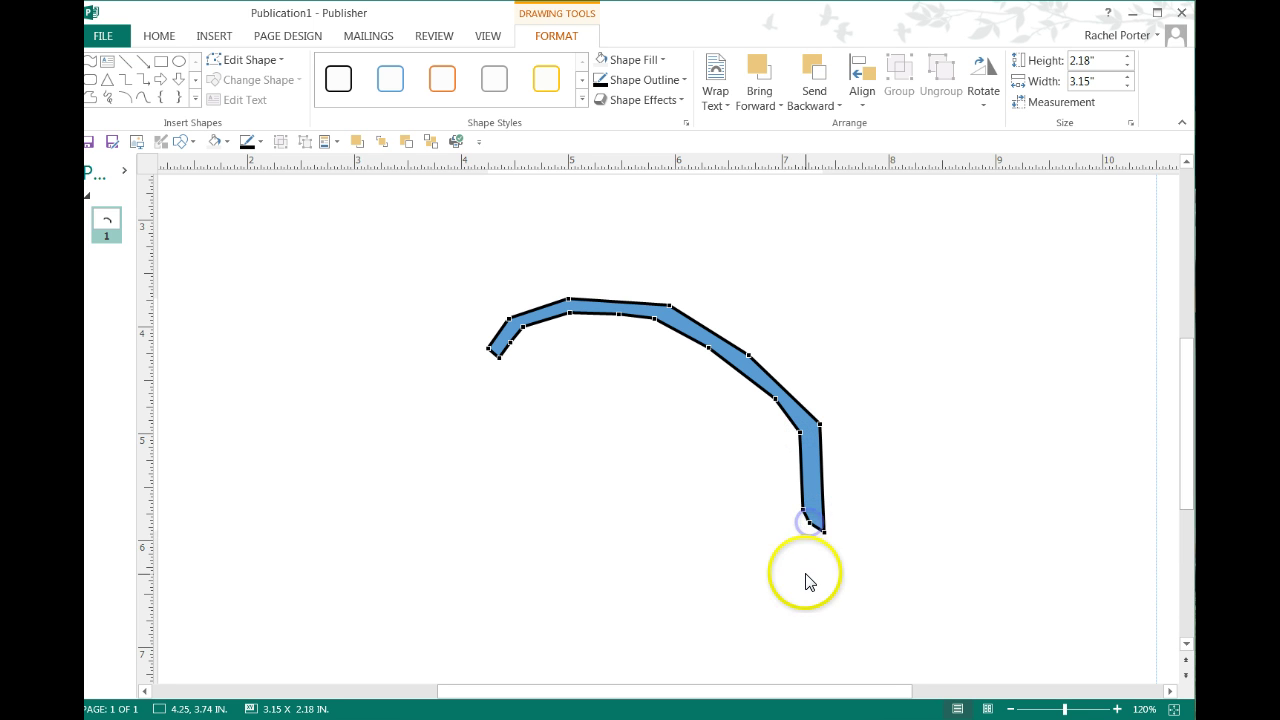
mouse_move(809, 524)
mouse_down()
mouse_move(820, 531)
mouse_move(823, 515)
mouse_up()
click(797, 432)
drag(721, 438, 722, 438)
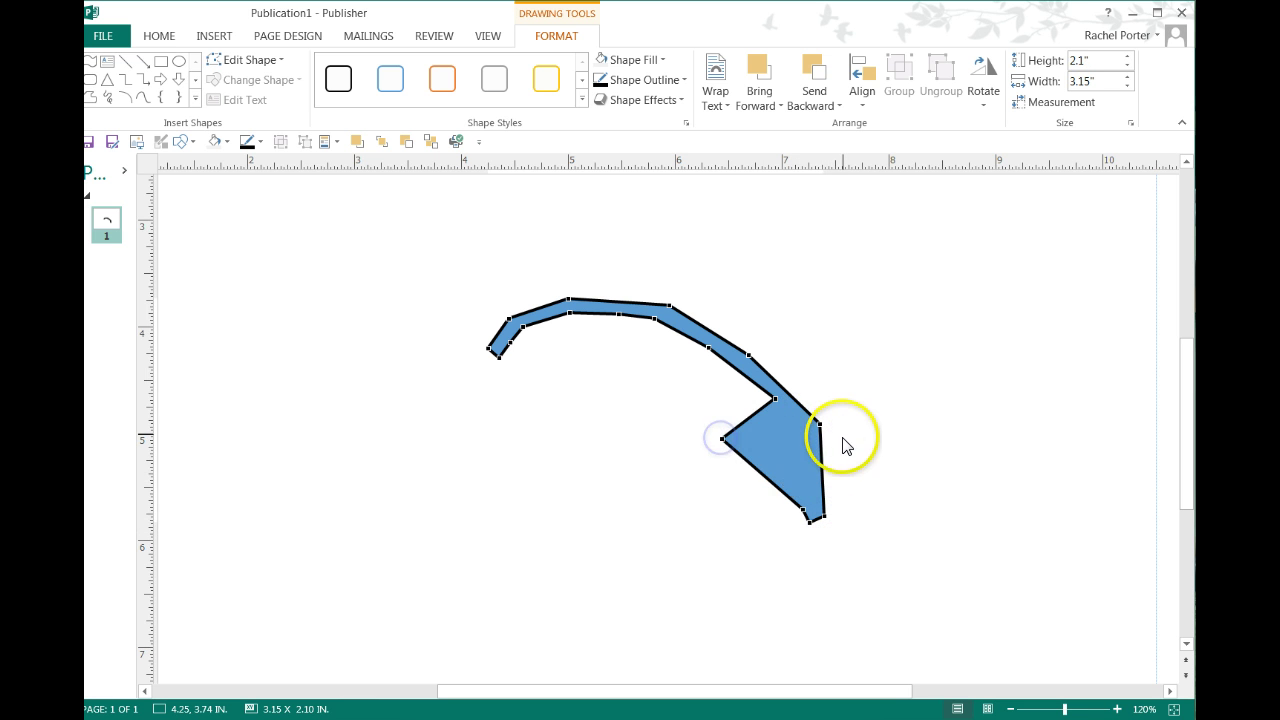
click(819, 425)
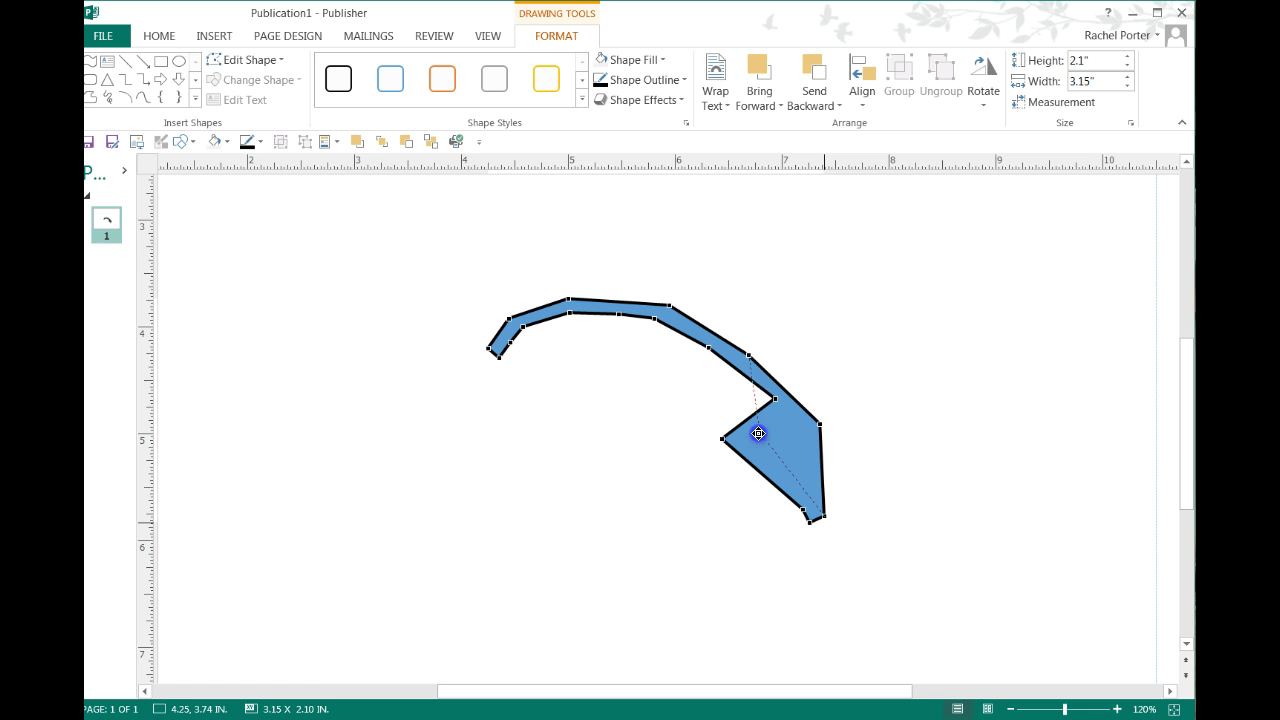
drag(755, 436, 826, 418)
click(754, 436)
click(719, 440)
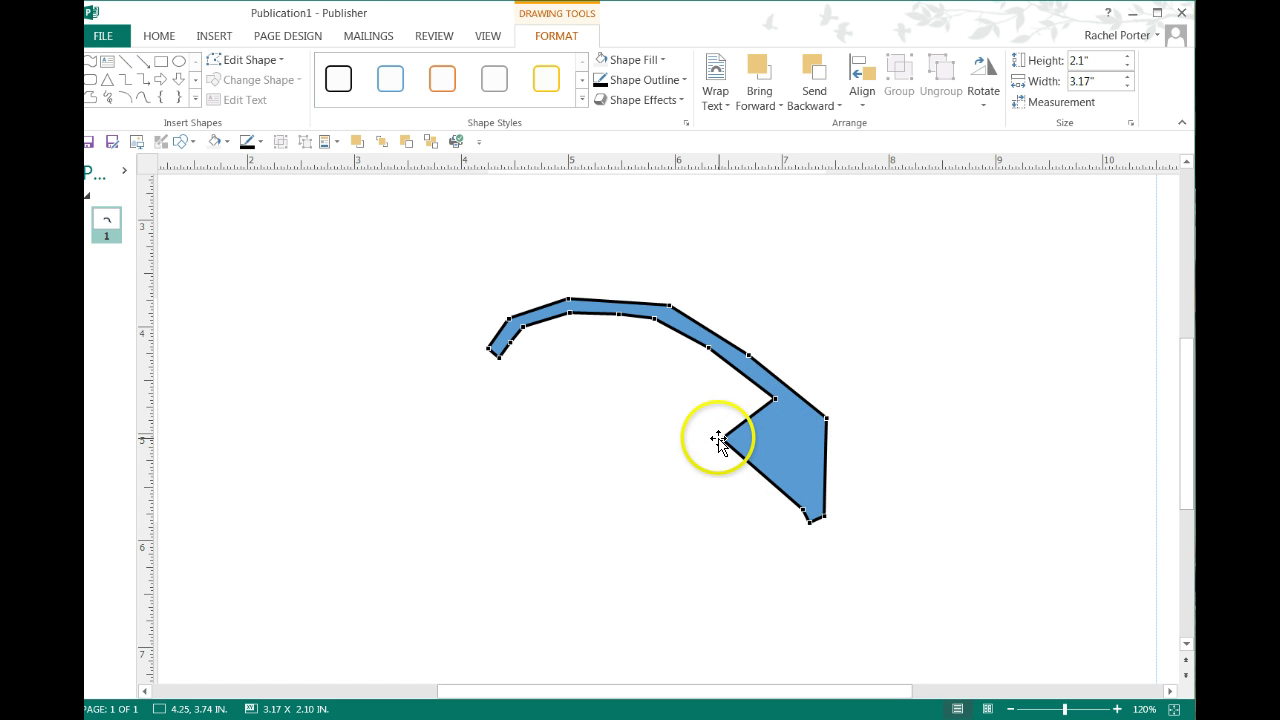
drag(810, 423, 806, 425)
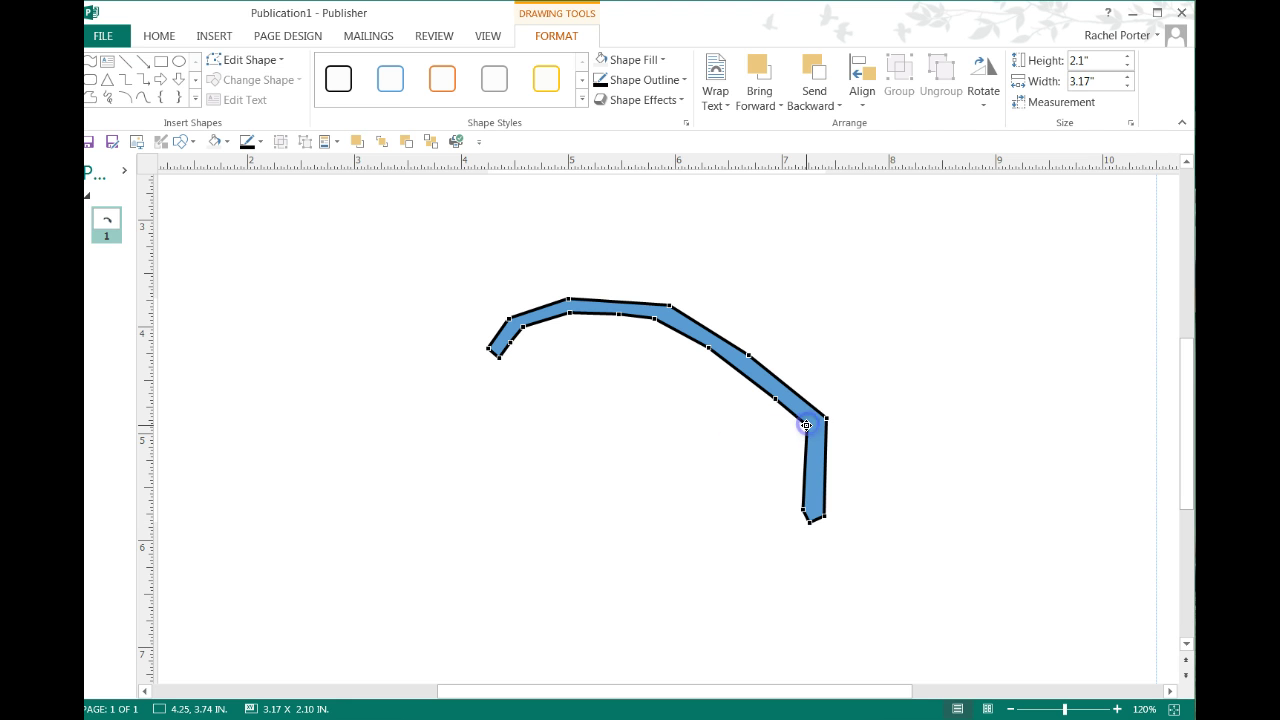
click(729, 457)
Step: Set the blue frond's outline weight to a thin ¼ pt line
click(750, 665)
click(763, 581)
click(715, 331)
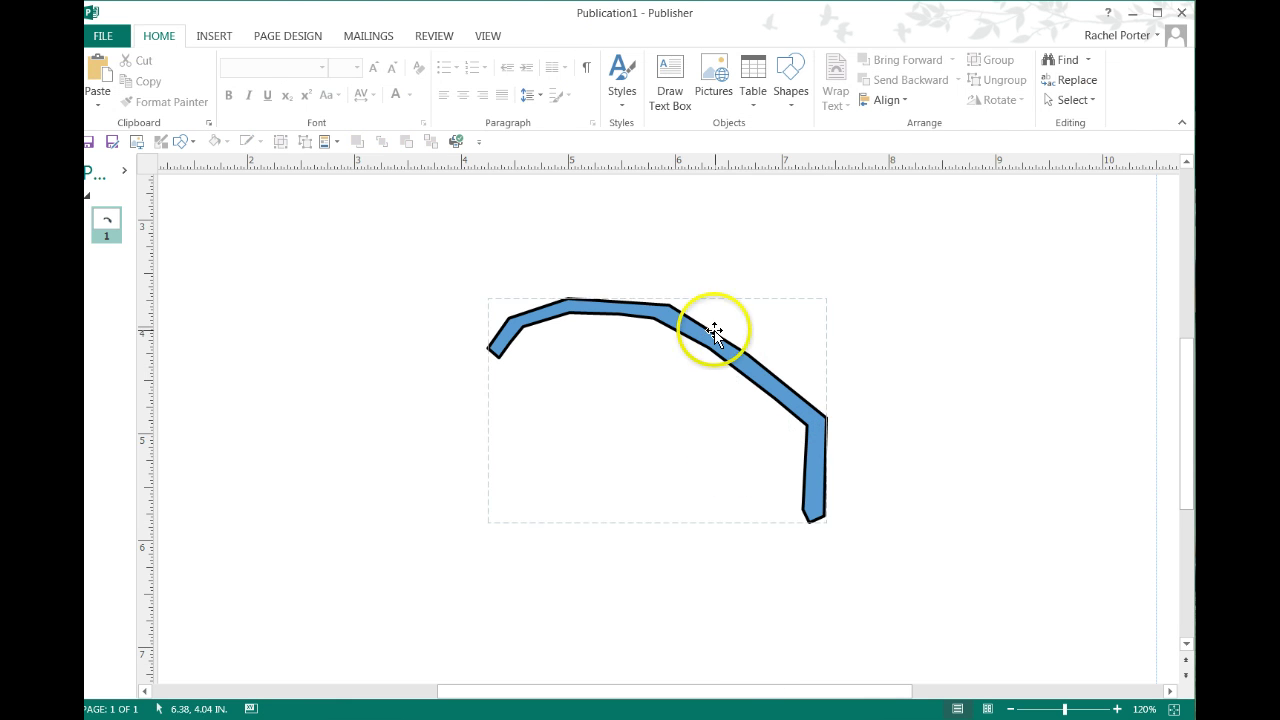
click(713, 352)
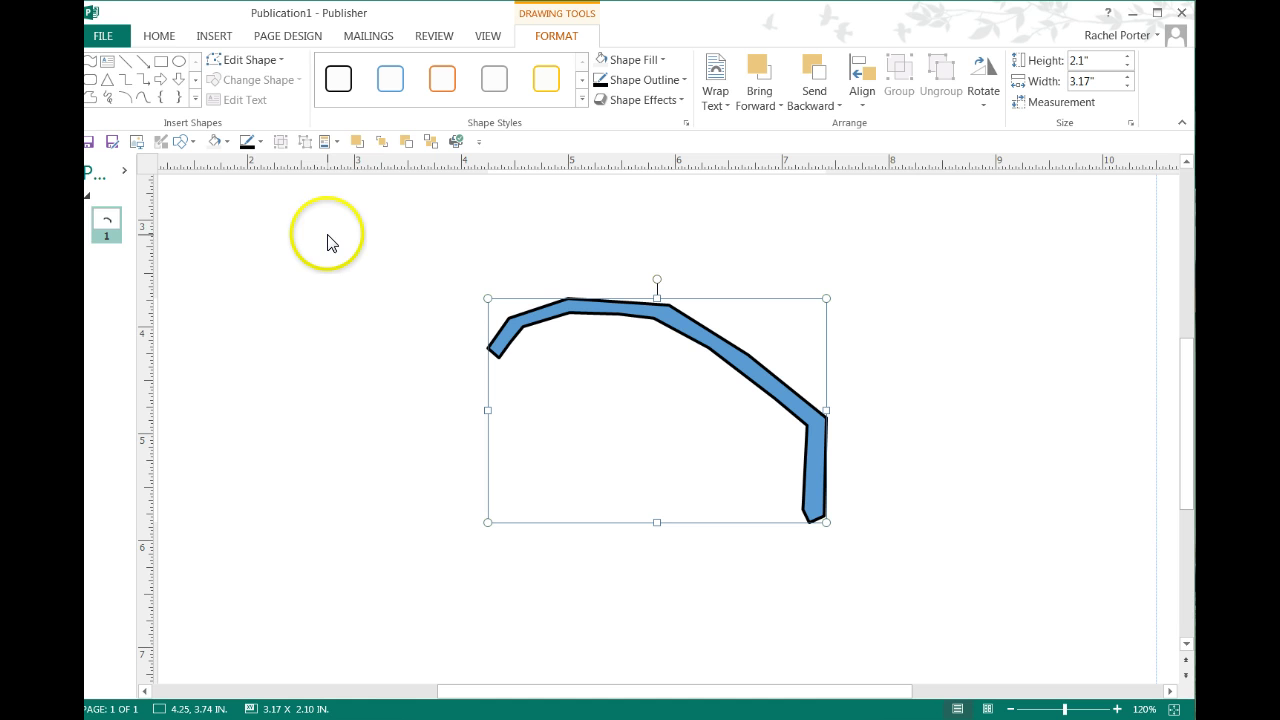
click(258, 146)
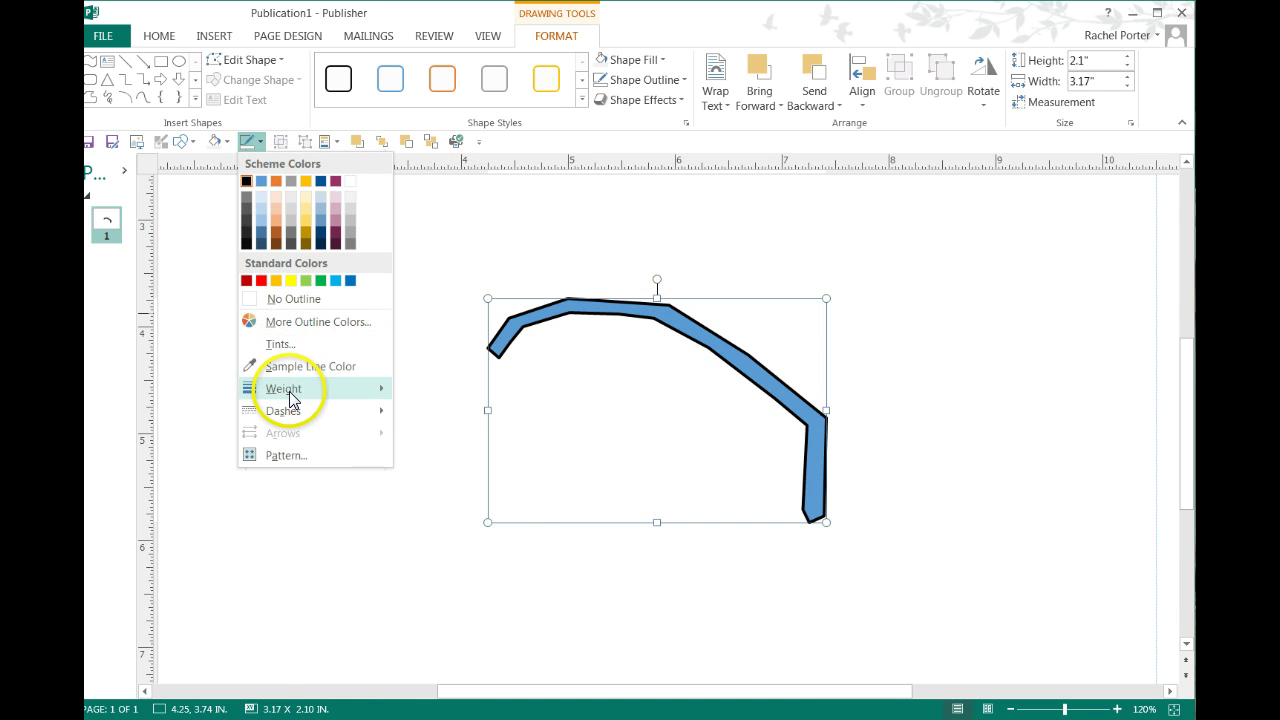
mouse_move(291, 398)
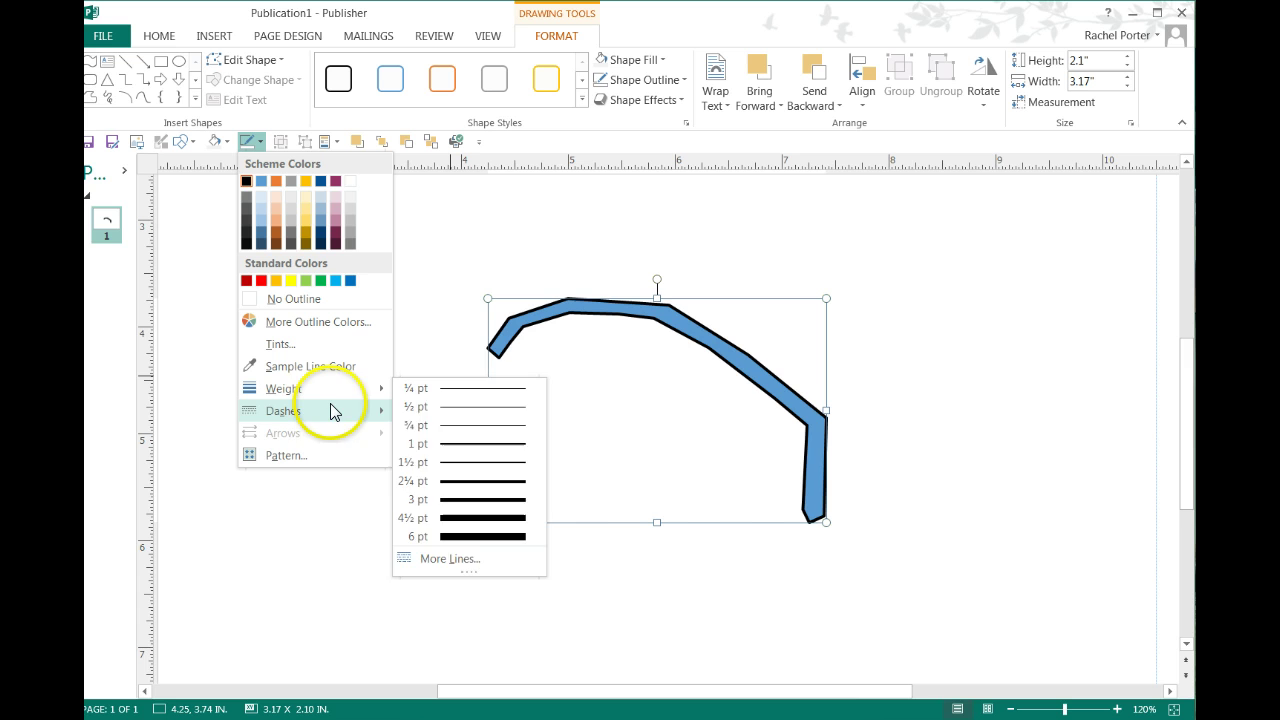
mouse_move(330, 411)
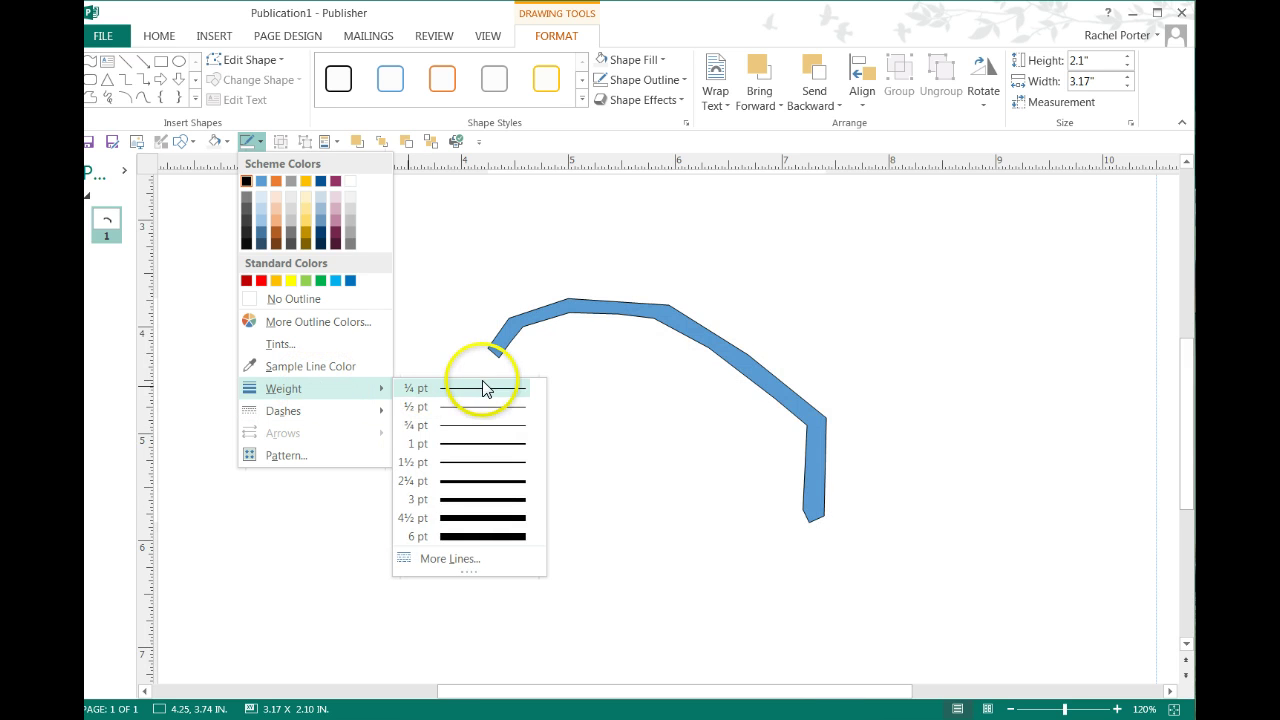
click(484, 432)
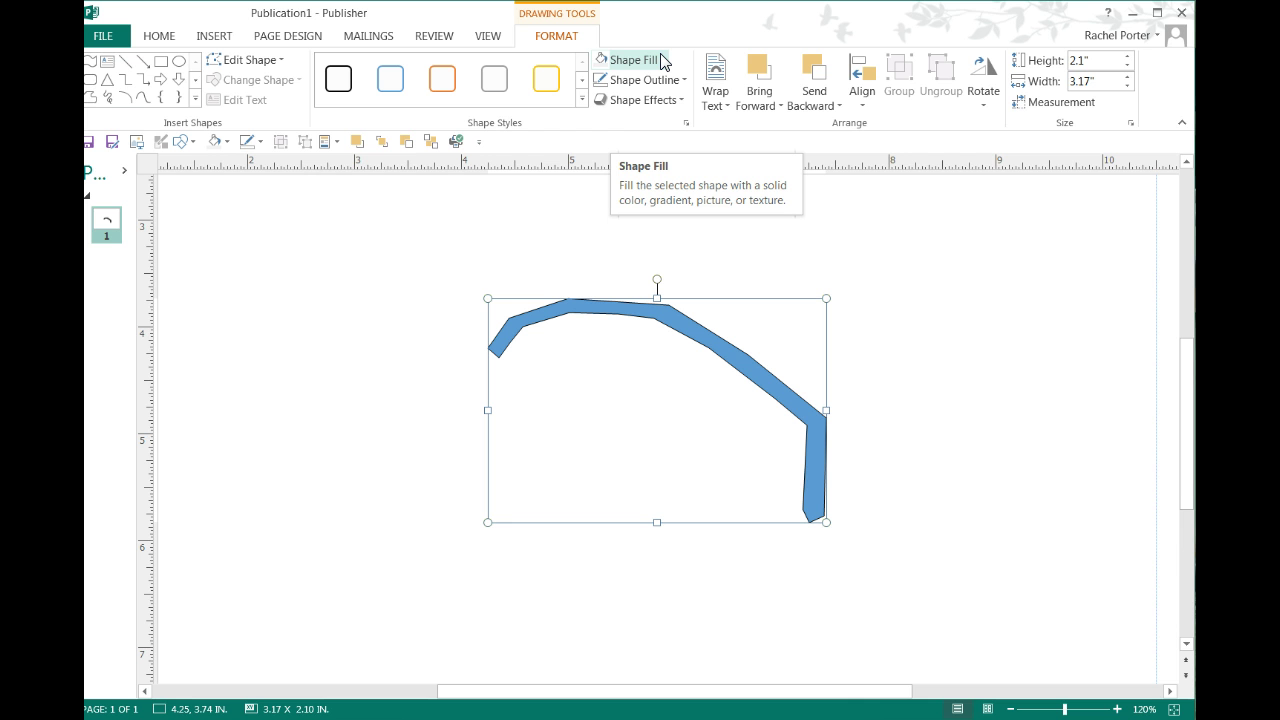
Step: Make the frond an open path and flip it horizontally, about 2.03 × 2.02 in
right_click(677, 395)
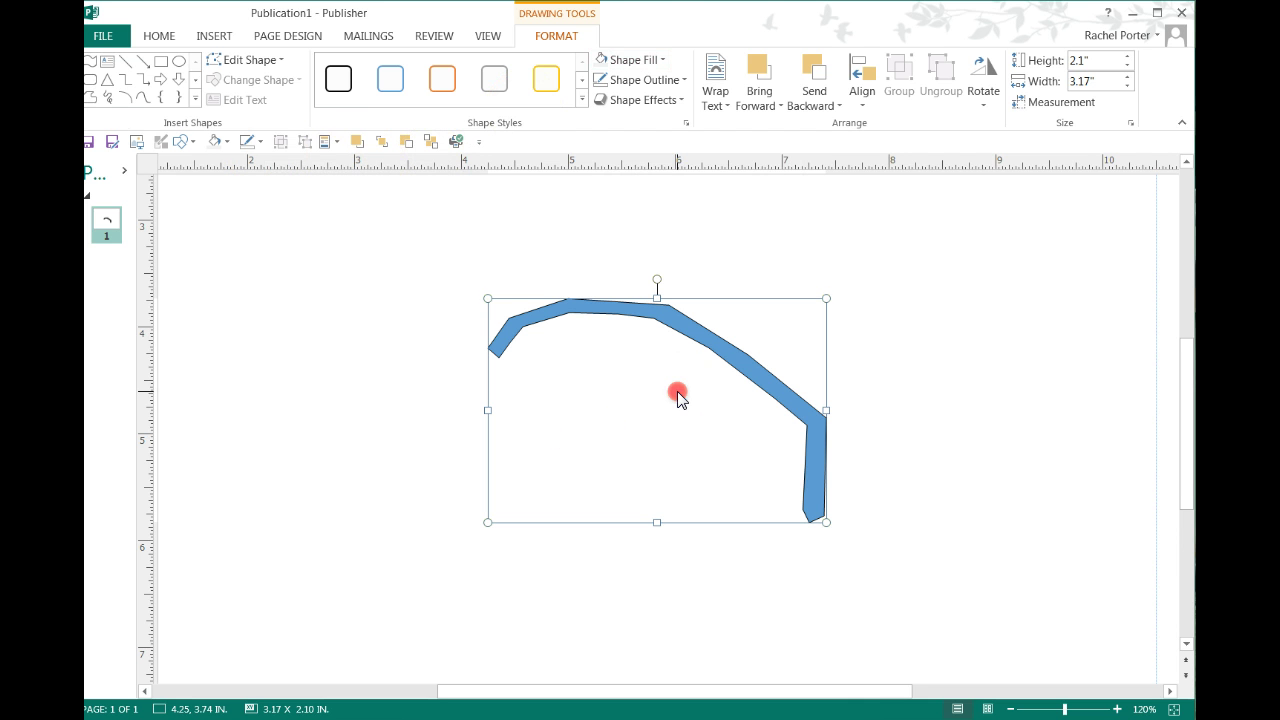
click(634, 318)
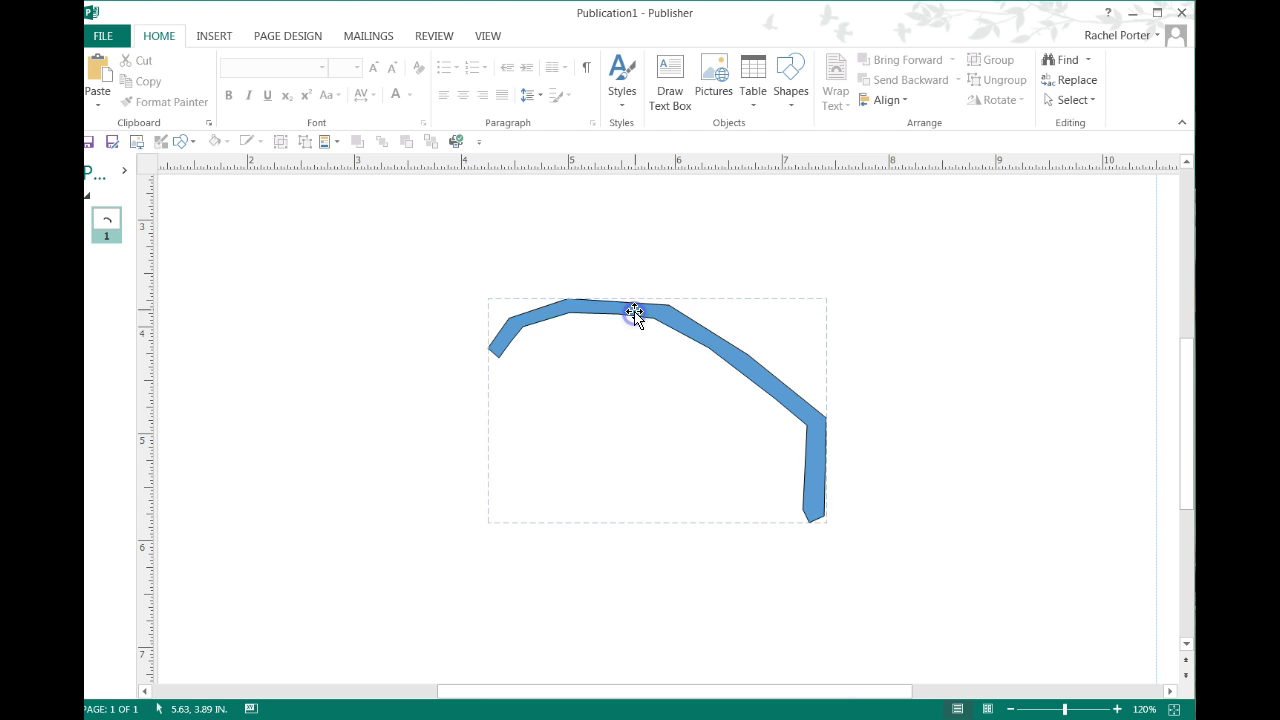
right_click(636, 310)
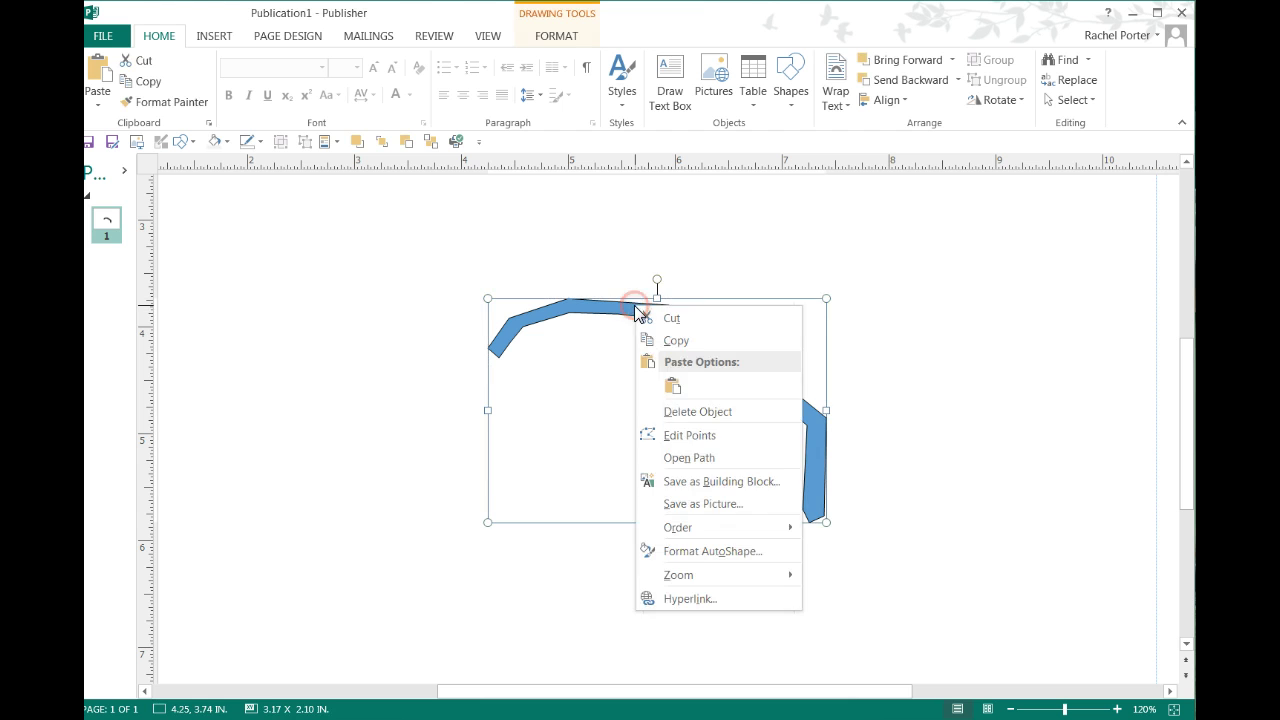
click(673, 459)
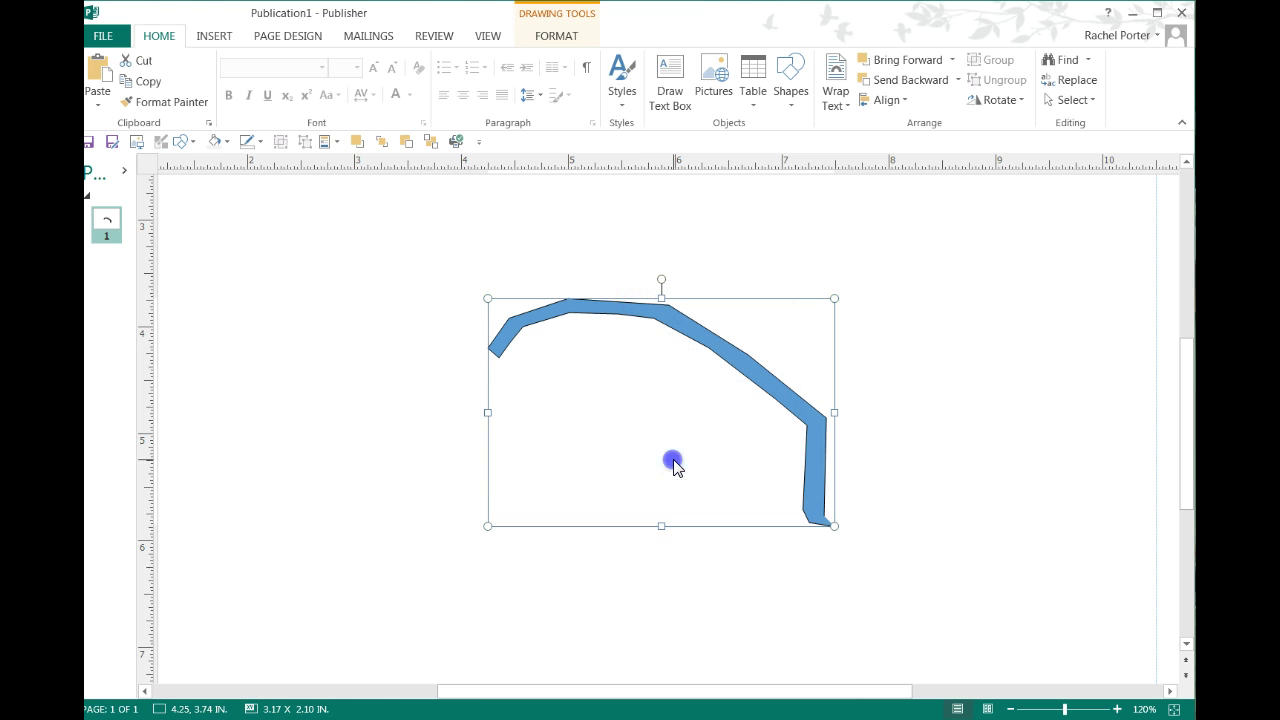
click(829, 523)
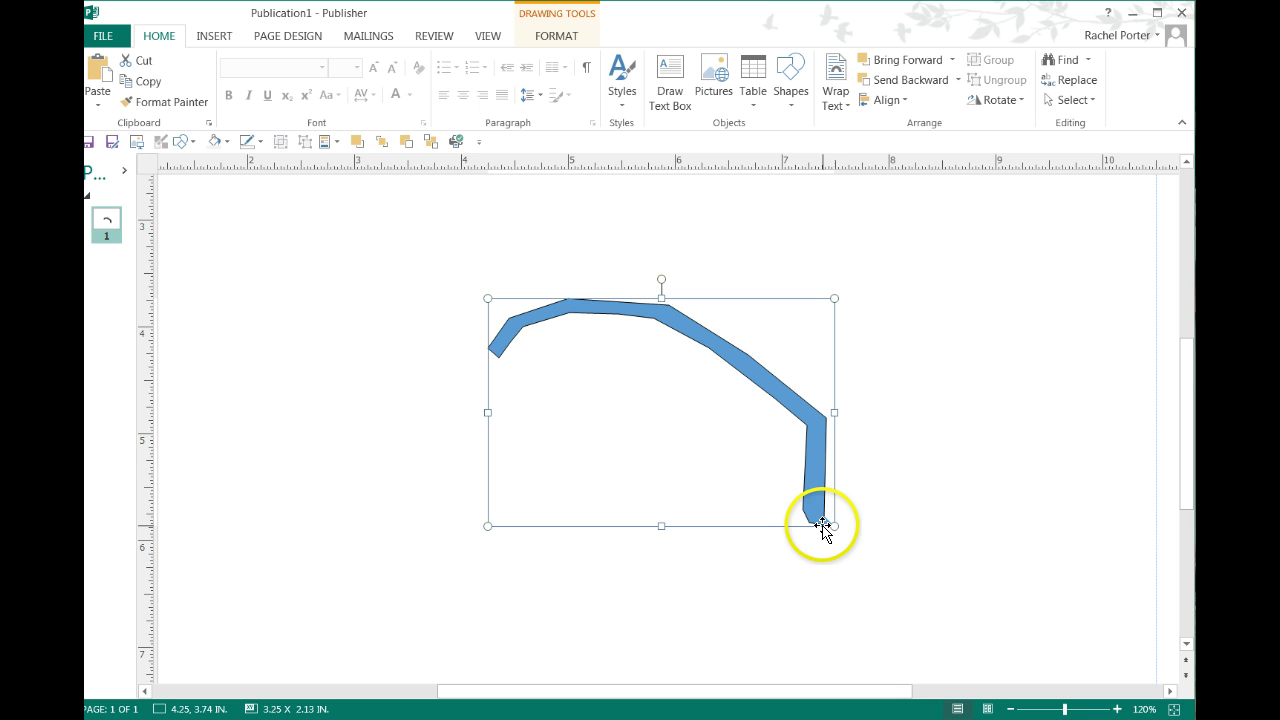
drag(829, 523, 268, 514)
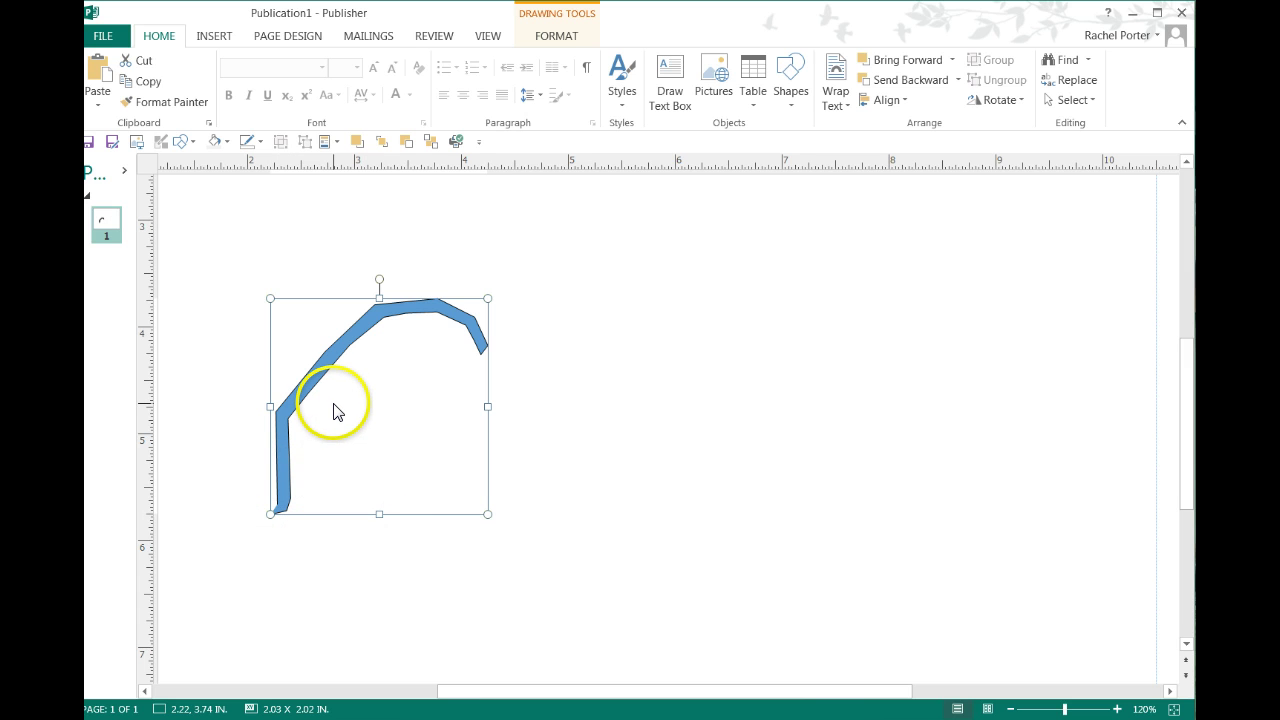
Step: Place a frond copy on the right and stack a narrower, flatter frond on its stem
drag(332, 400, 667, 366)
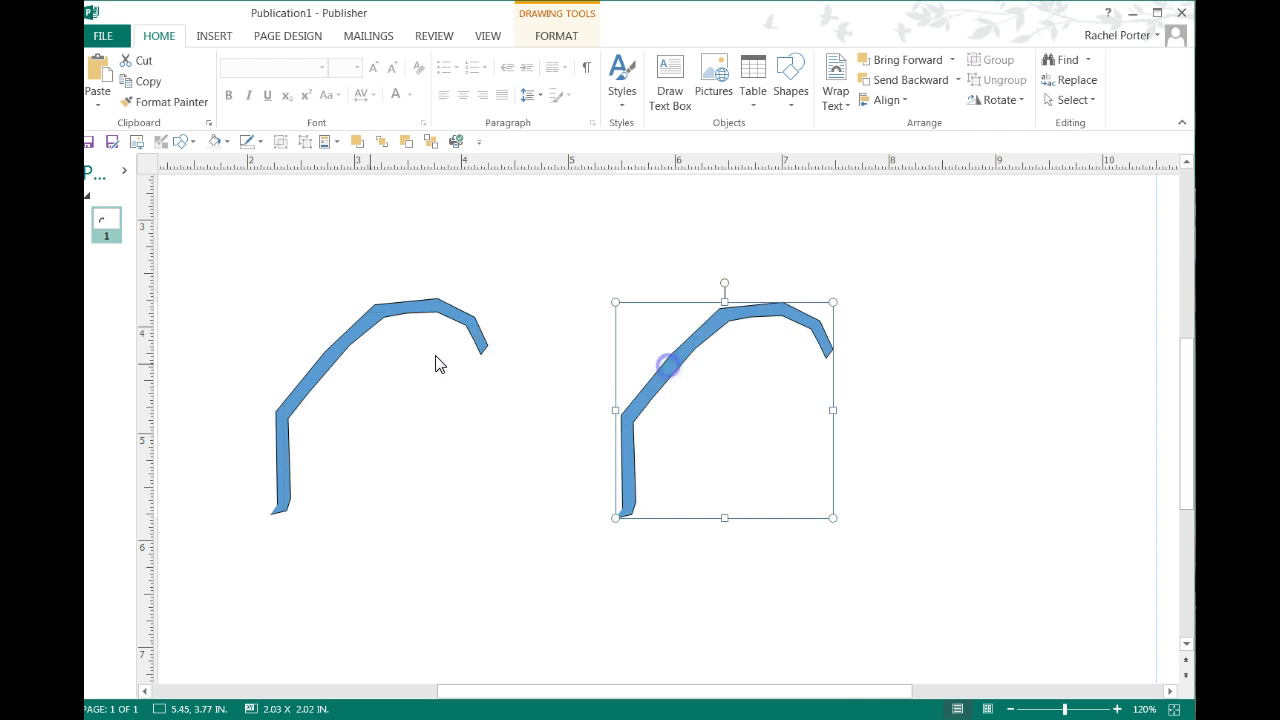
click(271, 514)
click(280, 498)
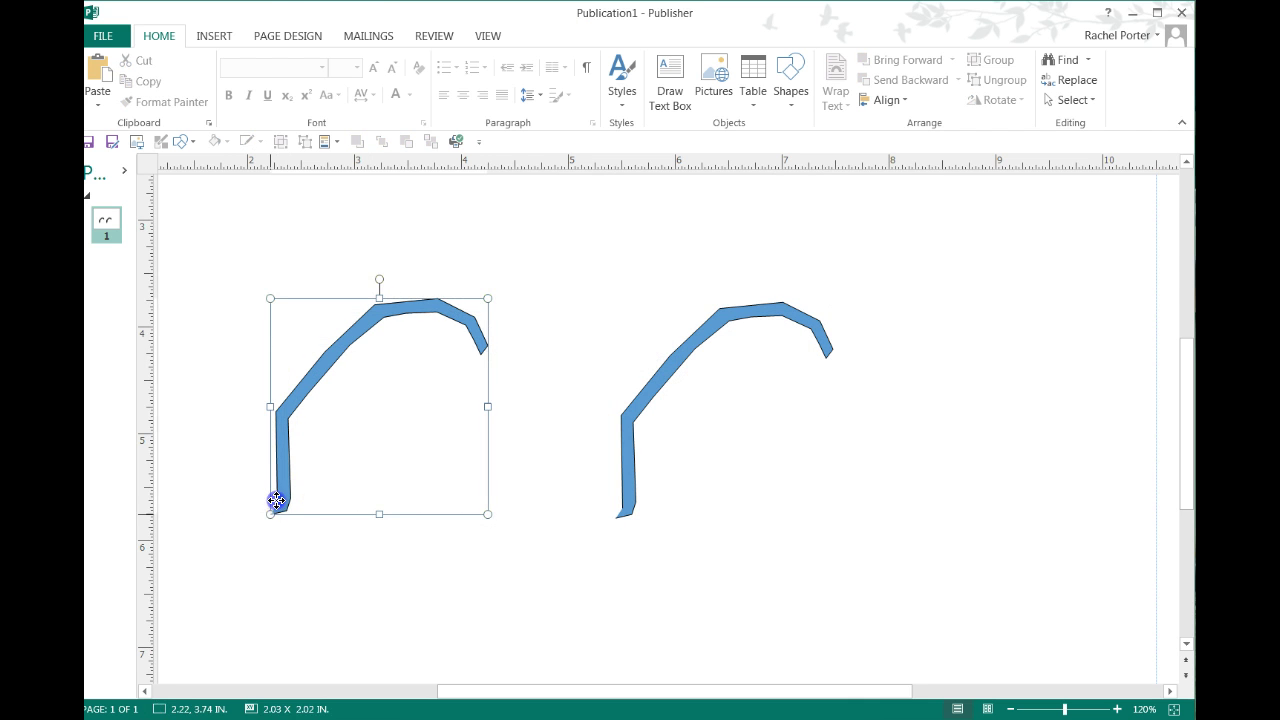
drag(314, 525, 317, 518)
drag(329, 414, 640, 409)
drag(794, 301, 847, 360)
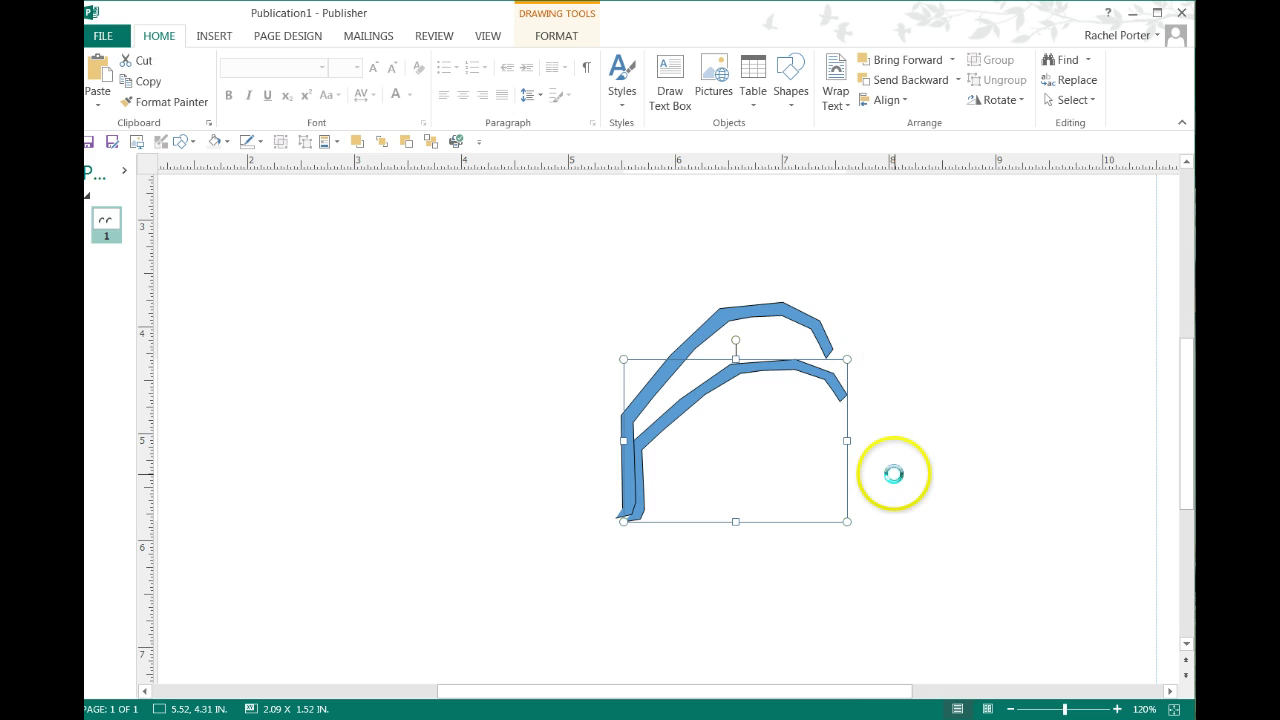
Step: Paste a flattened frond aligned with the others and a mirrored one left of the stem
key(ctrl+v)
drag(861, 373, 876, 422)
drag(646, 523, 626, 508)
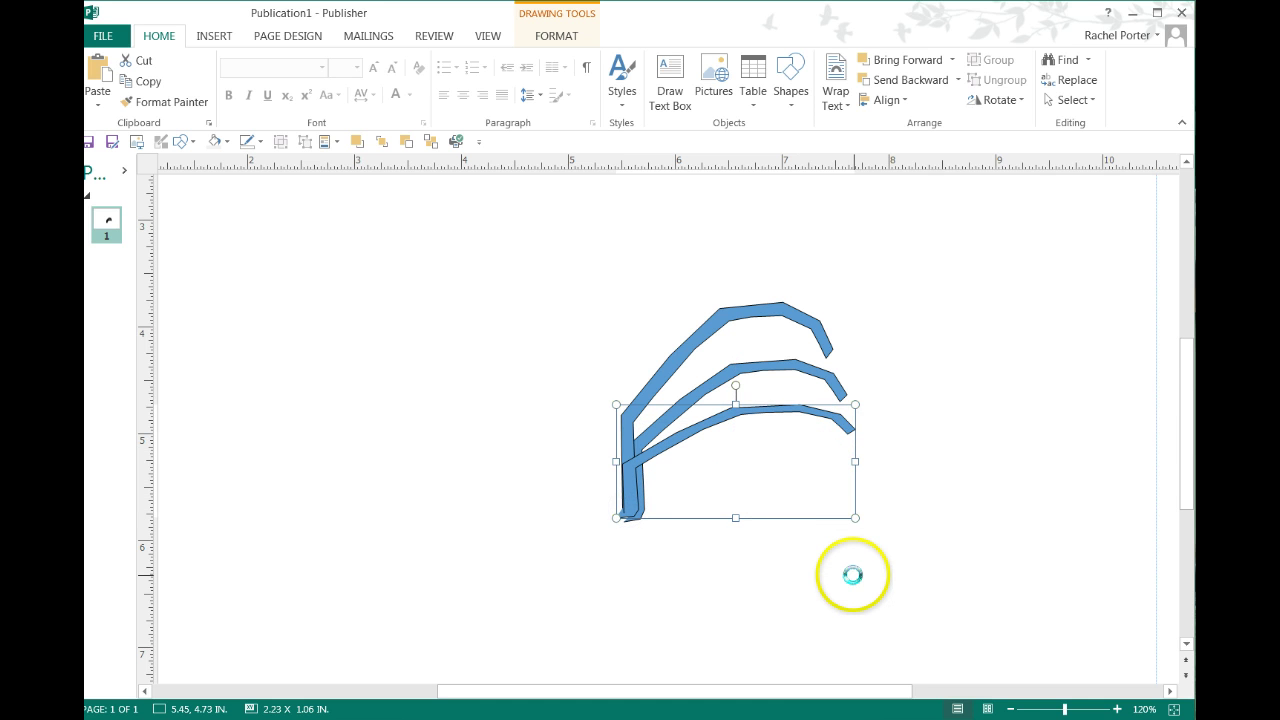
key(ctrl+v)
drag(867, 475, 424, 441)
drag(580, 451, 567, 436)
Step: Copy the three-frond right fan and mirror the copy into place left of the stem
click(714, 386)
click(714, 424)
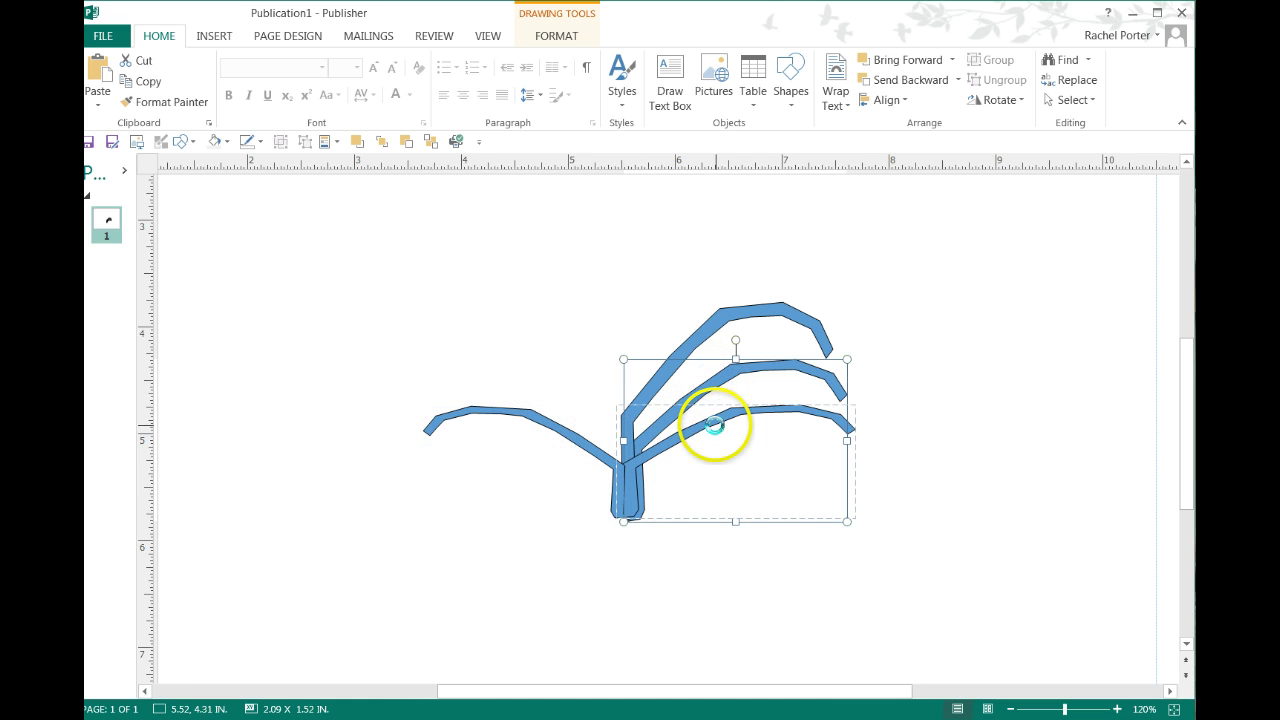
key(ctrl+c)
key(ctrl+v)
drag(857, 452, 445, 405)
mouse_move(551, 394)
mouse_down()
mouse_move(566, 400)
mouse_move(563, 377)
mouse_up()
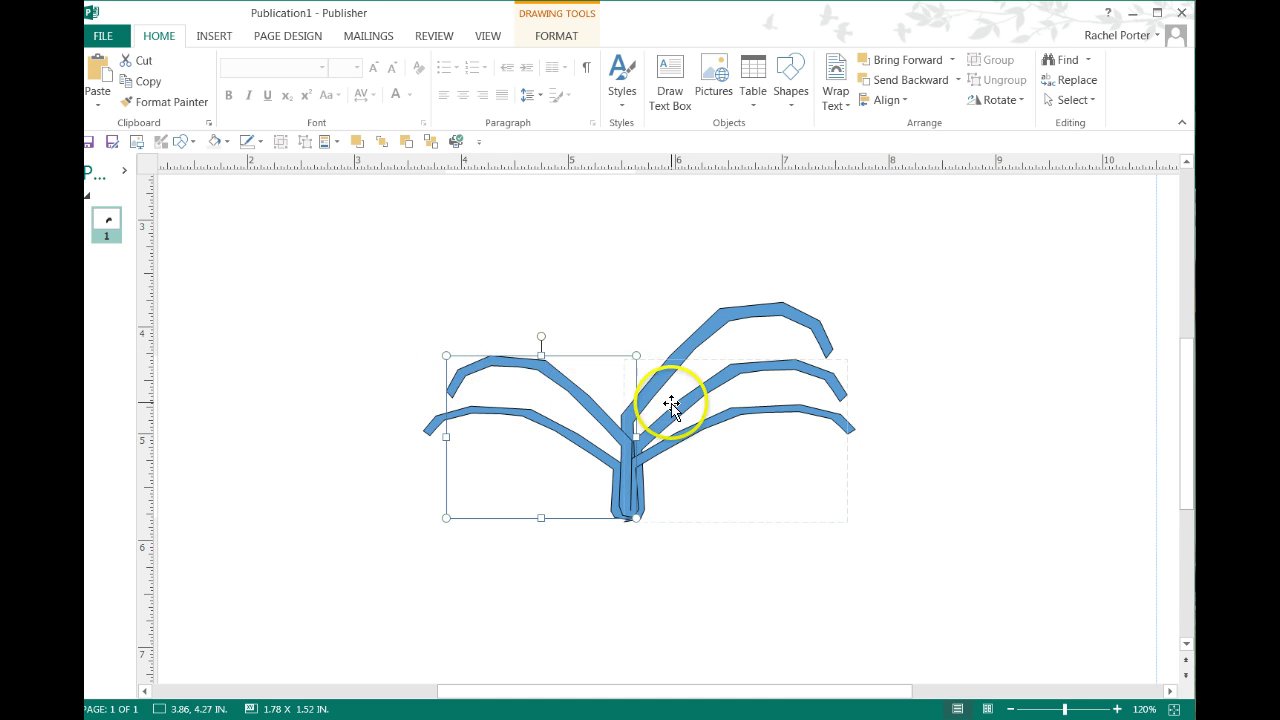
Step: Paste more copies of the right fan and position them on the left side
click(822, 316)
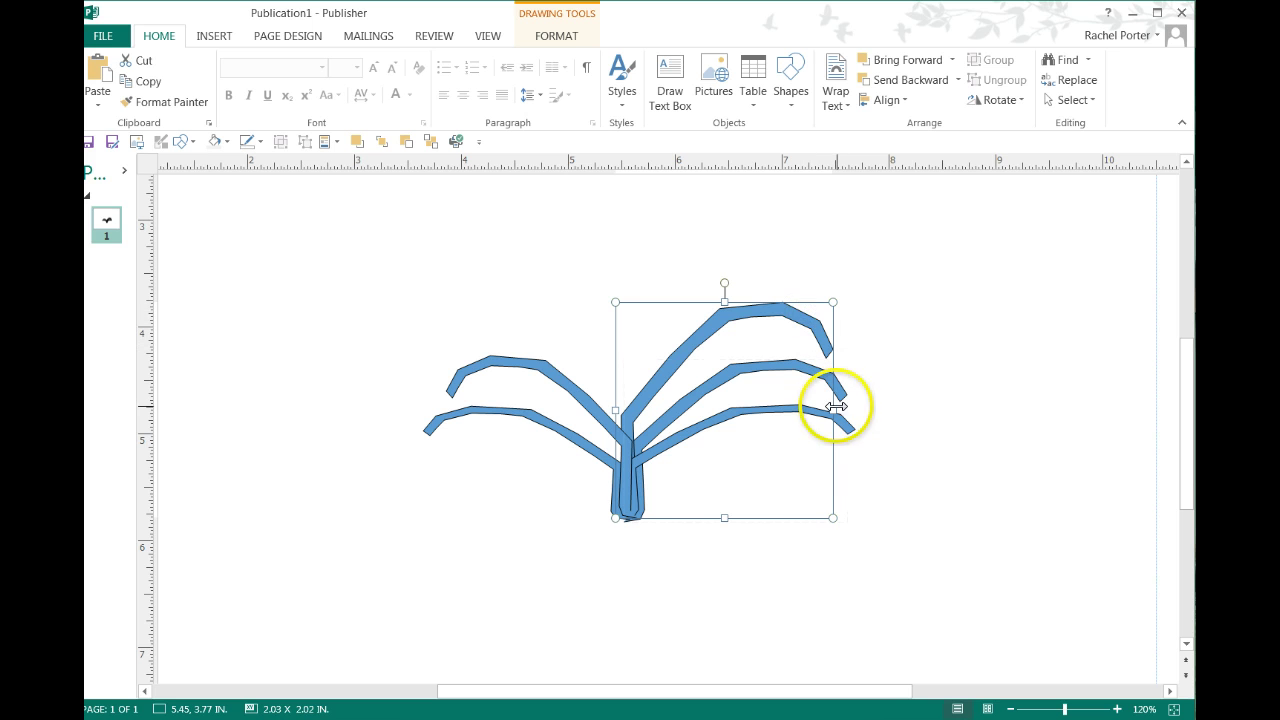
key(ctrl+v)
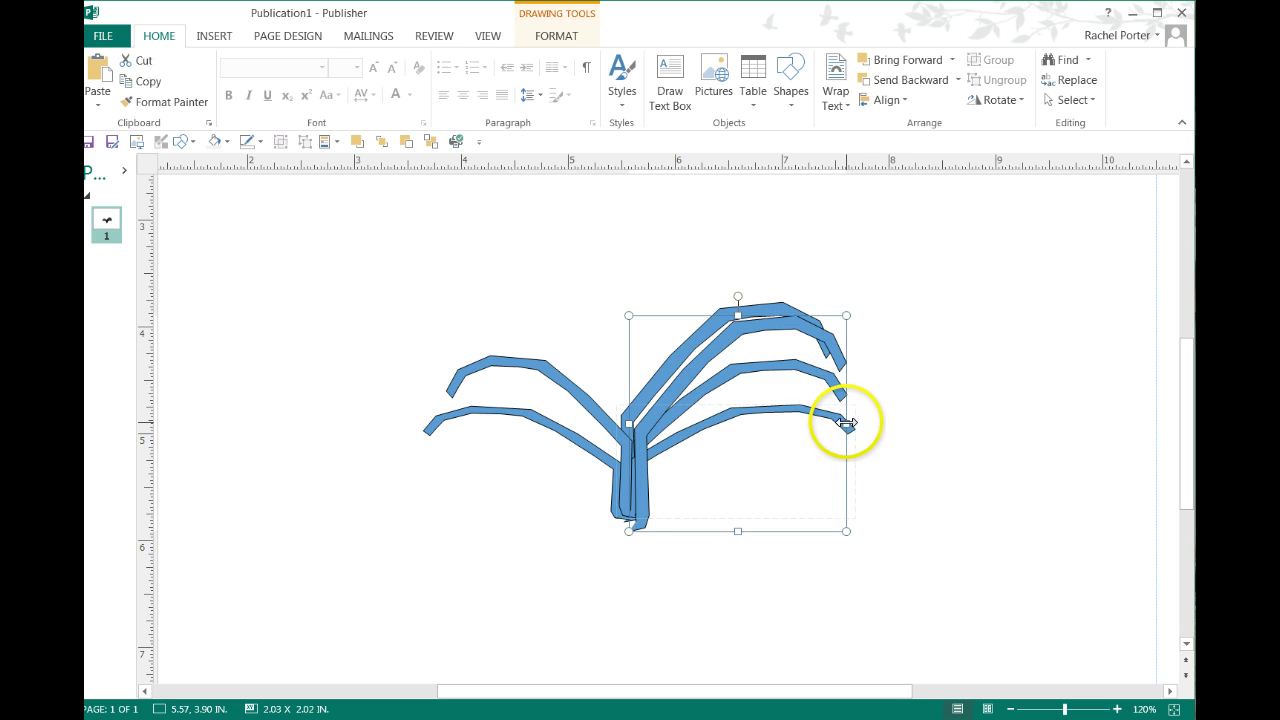
drag(580, 394, 457, 380)
drag(514, 361, 574, 337)
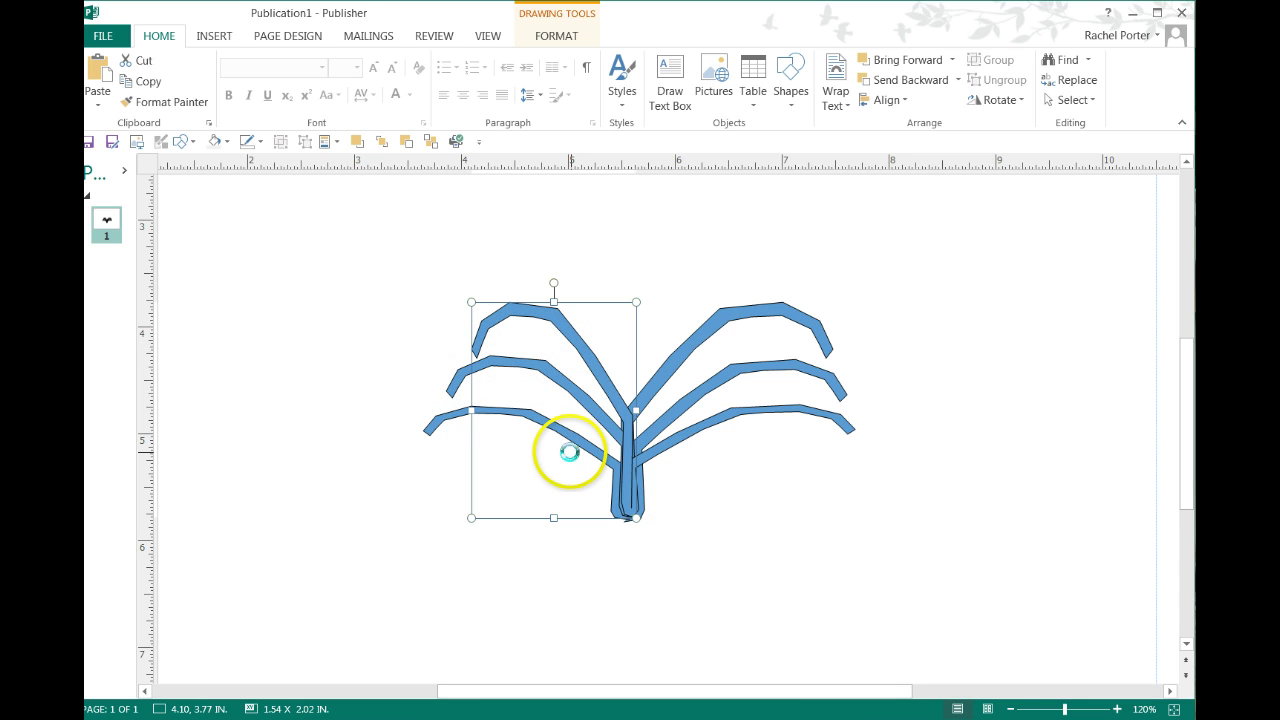
key(ctrl+v)
click(580, 316)
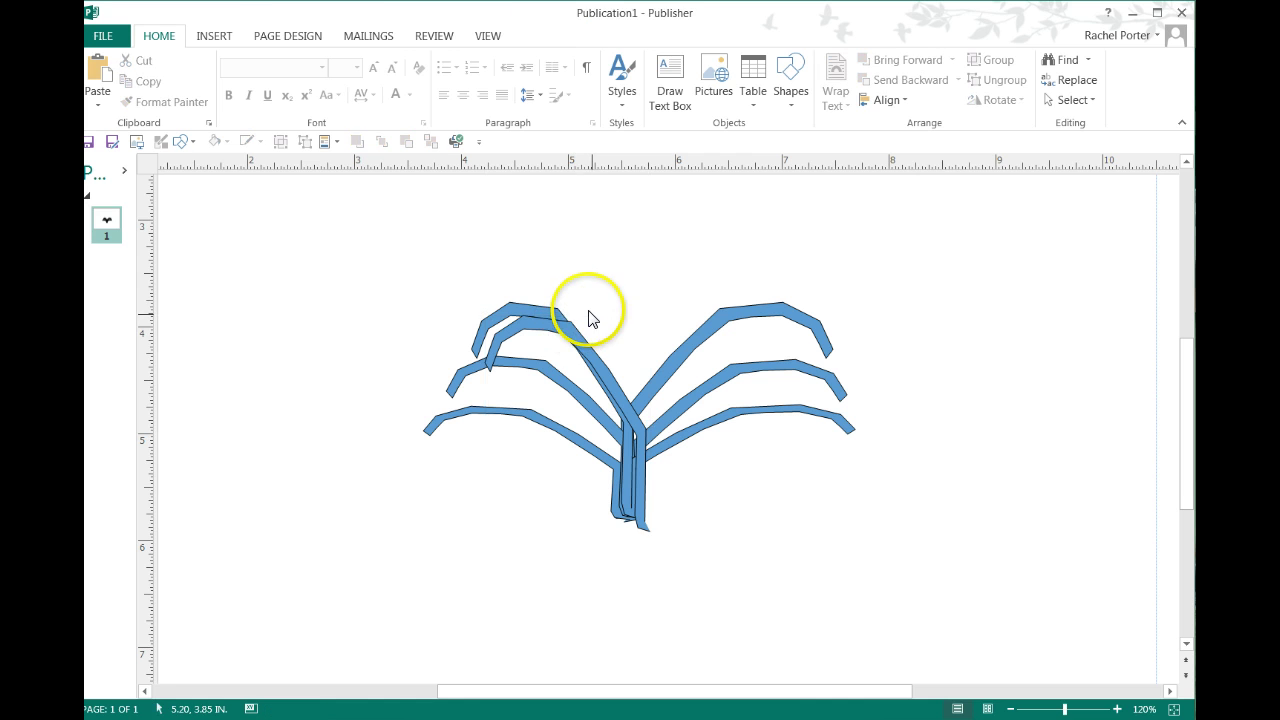
click(566, 334)
drag(596, 311, 585, 303)
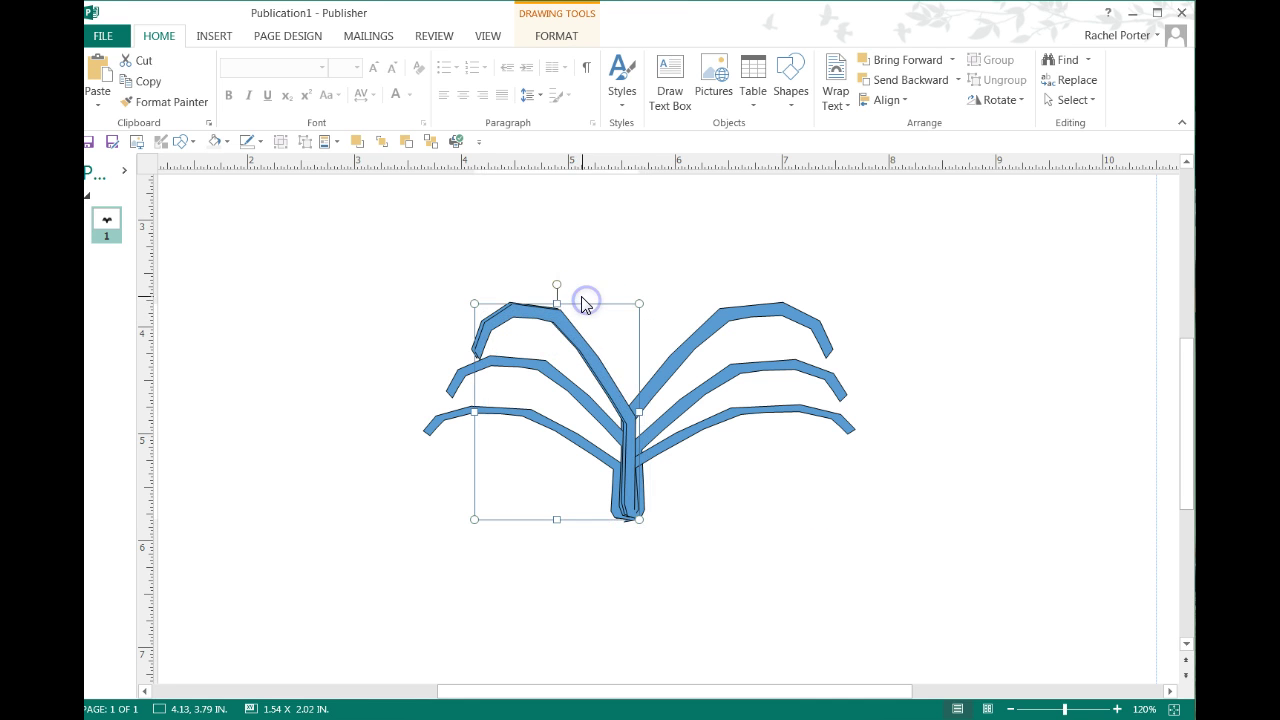
Step: Stretch a copy into a tall upright frond and add a mirrored twin right of the stem
click(480, 295)
drag(480, 295, 506, 251)
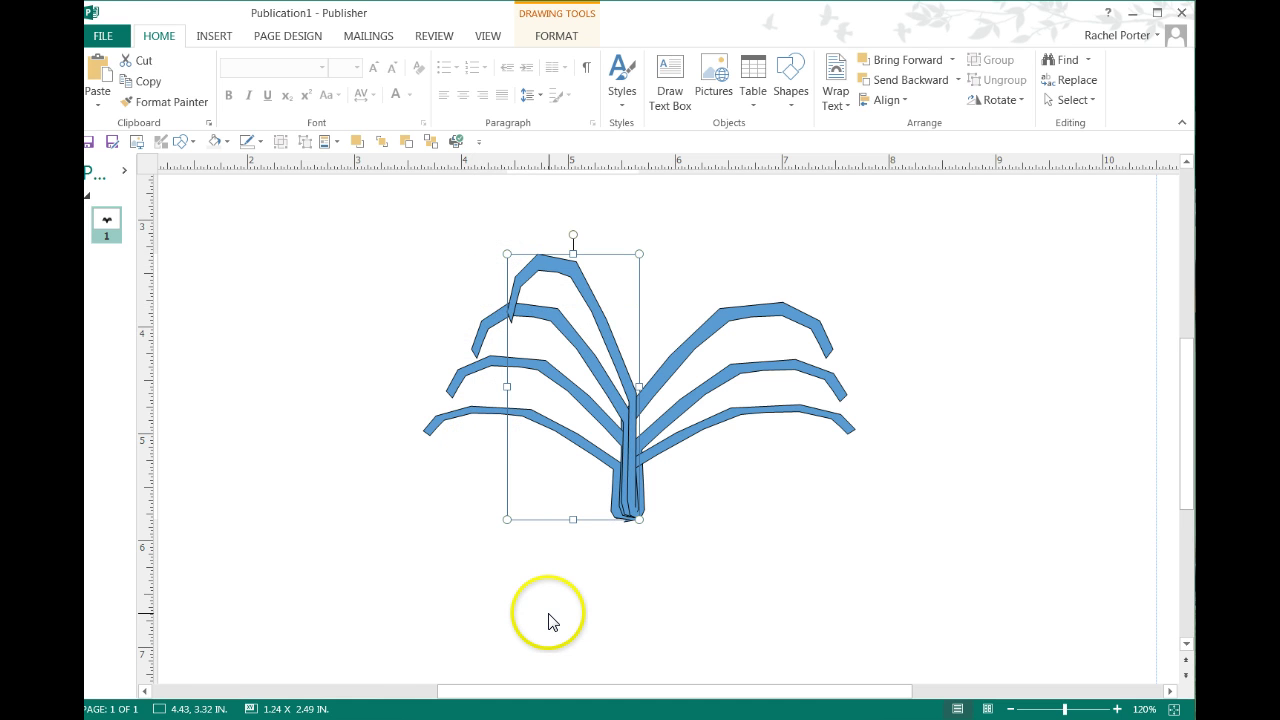
key(ctrl+v)
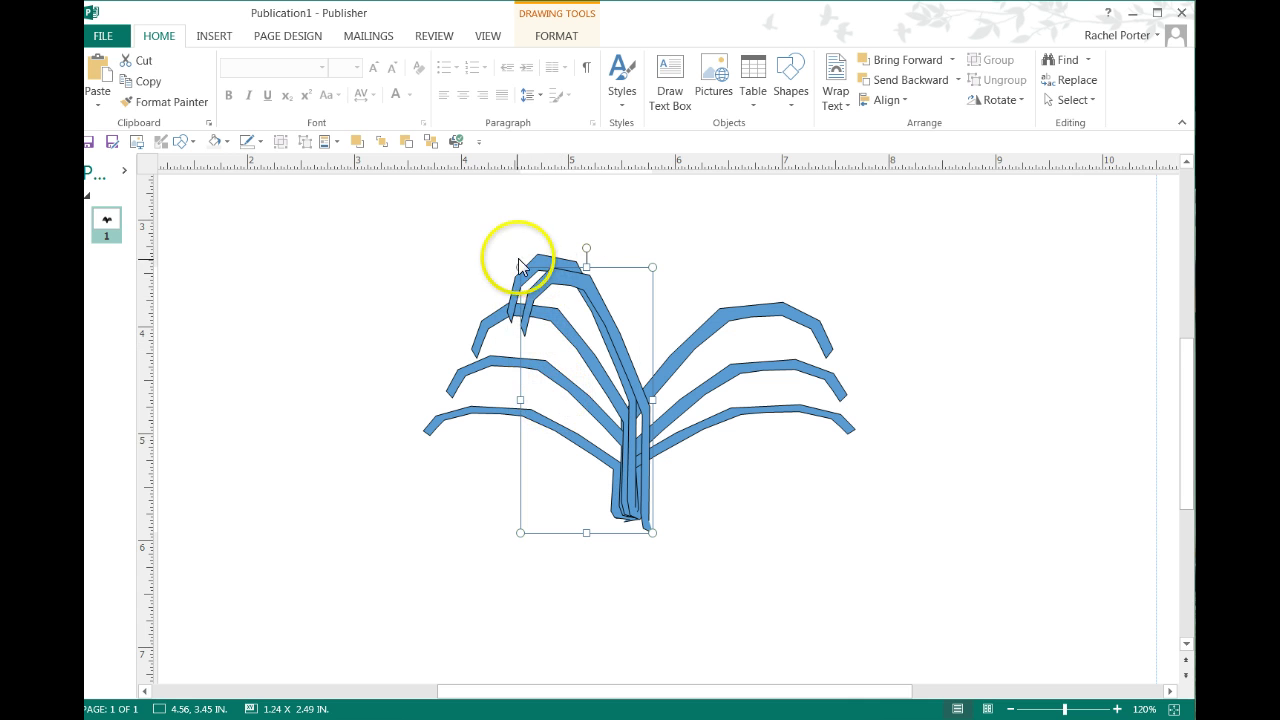
drag(517, 265, 749, 263)
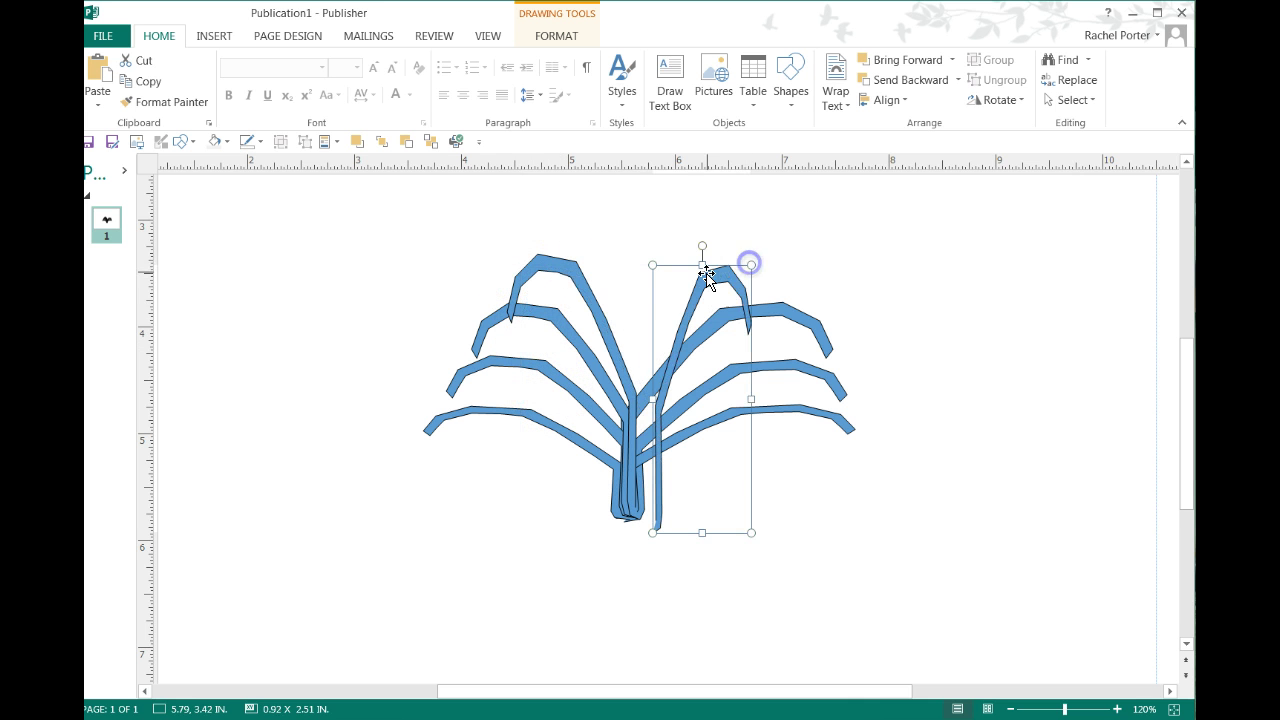
drag(697, 312, 663, 298)
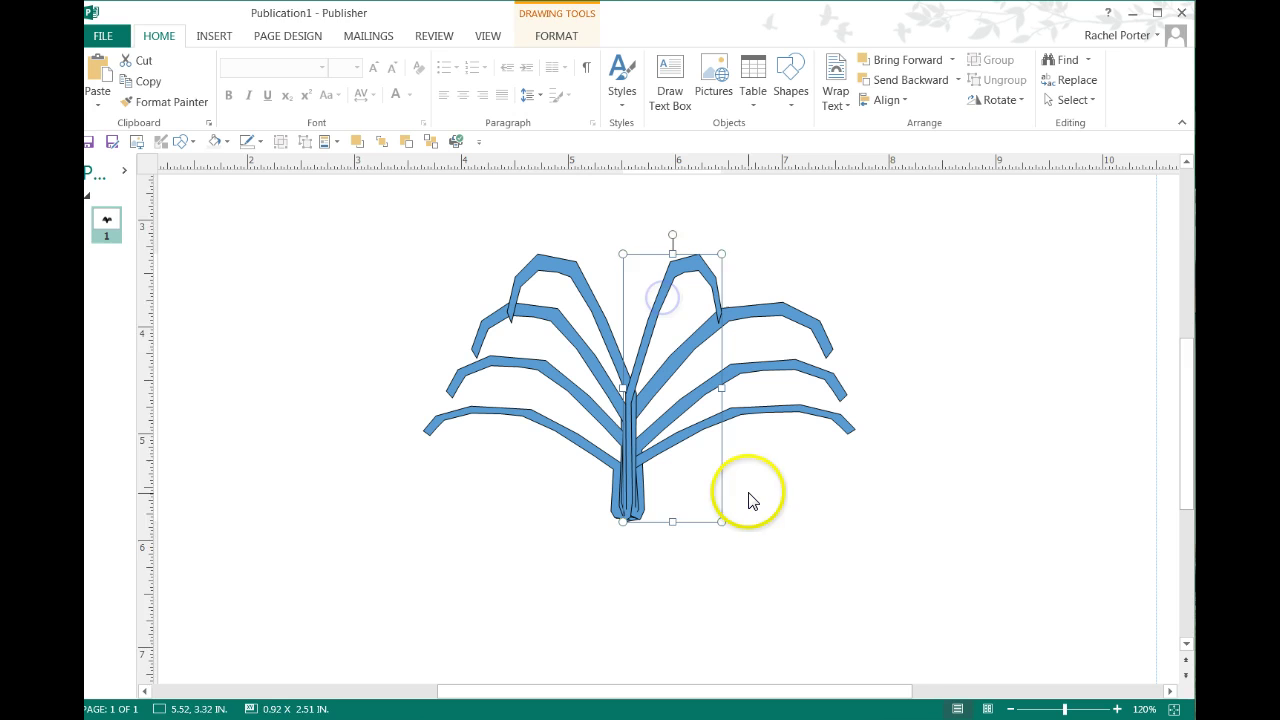
click(752, 500)
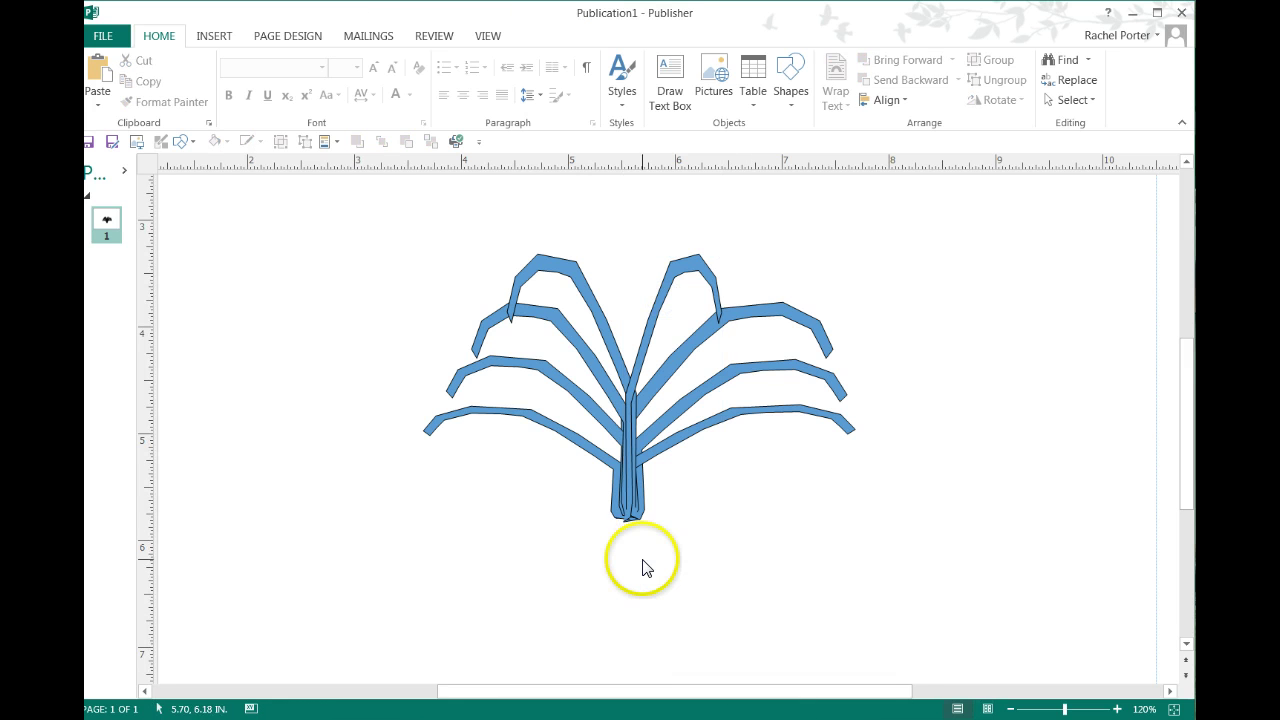
Step: Zoom to 66%, group all eight fronds, and move the group up near the page top
click(1048, 712)
click(776, 517)
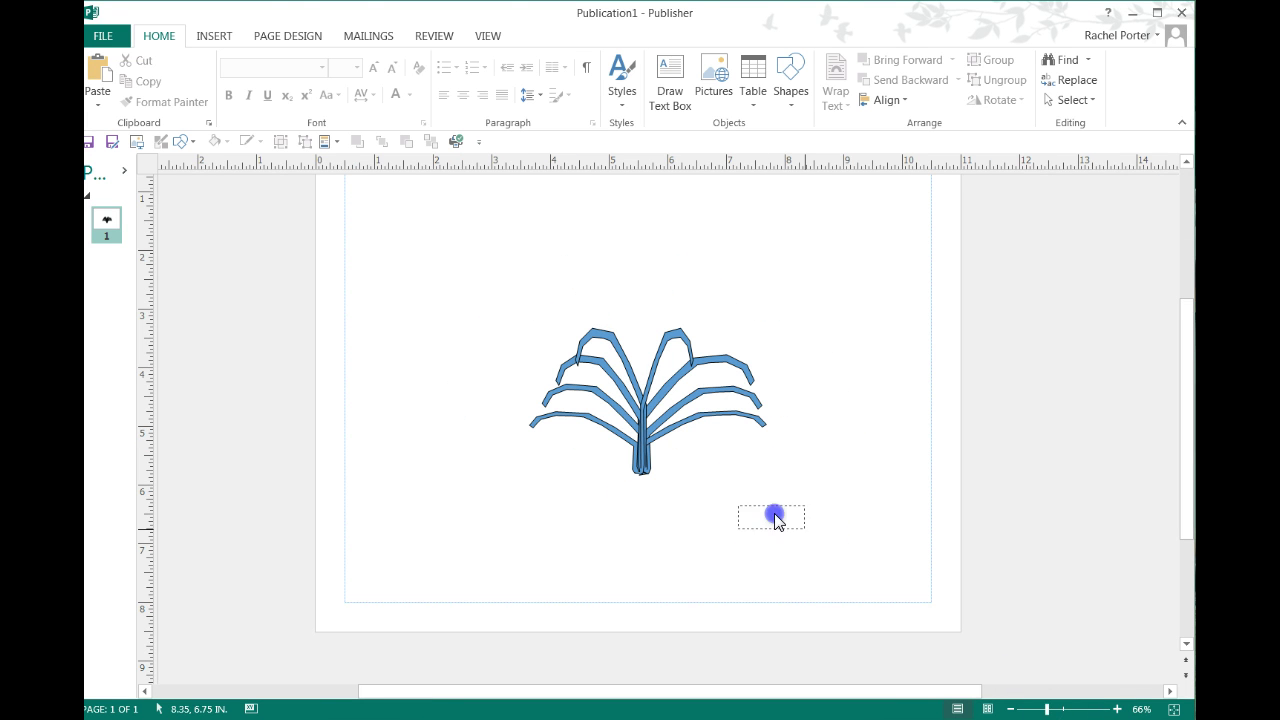
drag(430, 234, 429, 234)
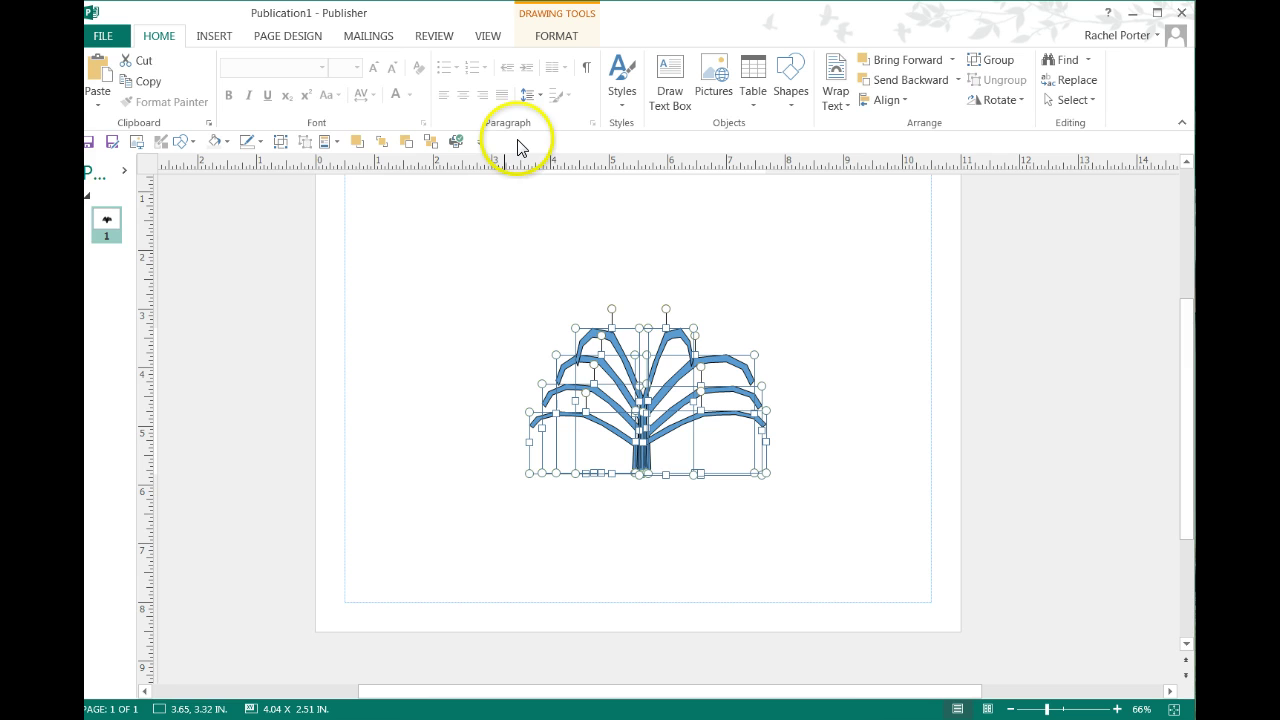
click(284, 144)
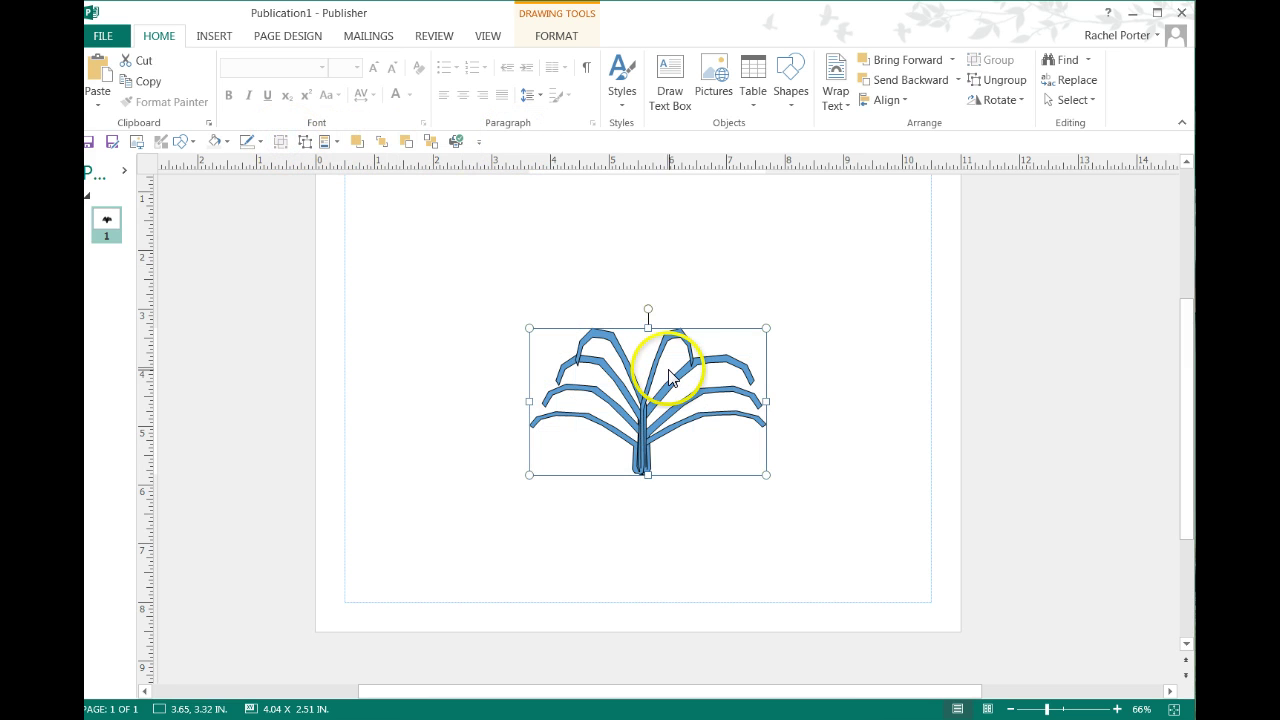
click(663, 377)
drag(655, 232, 652, 300)
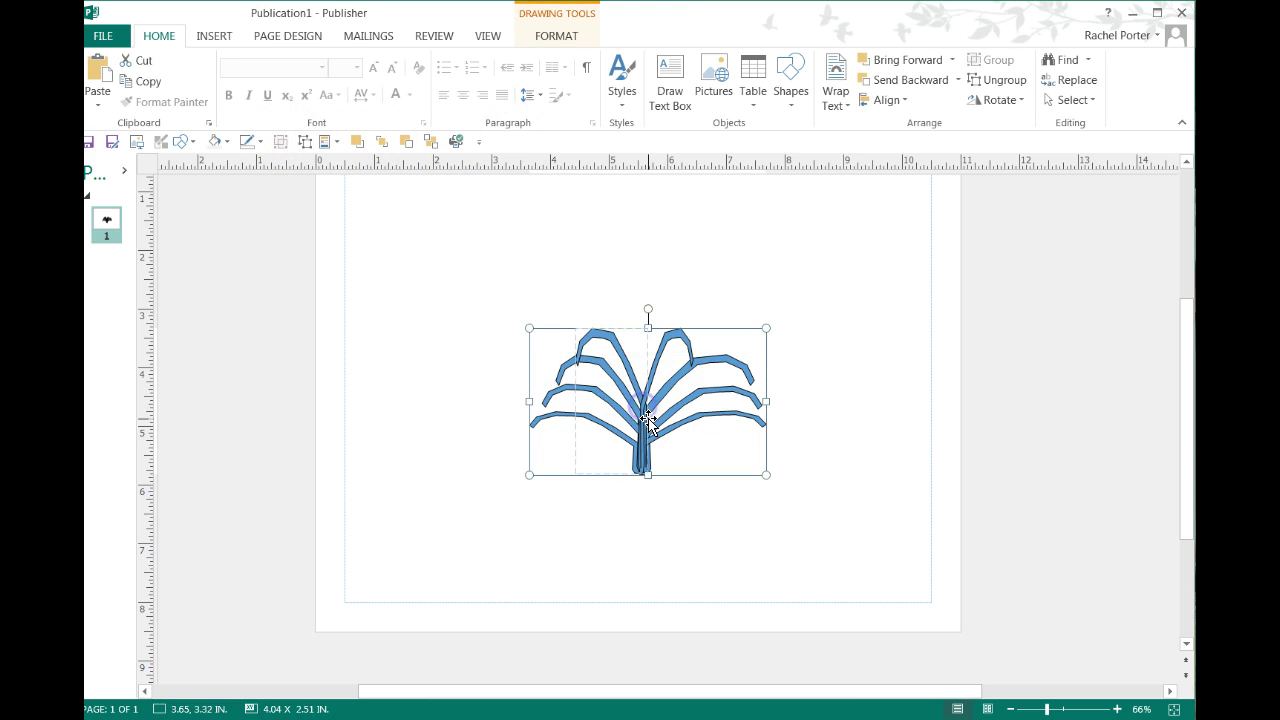
drag(645, 420, 646, 280)
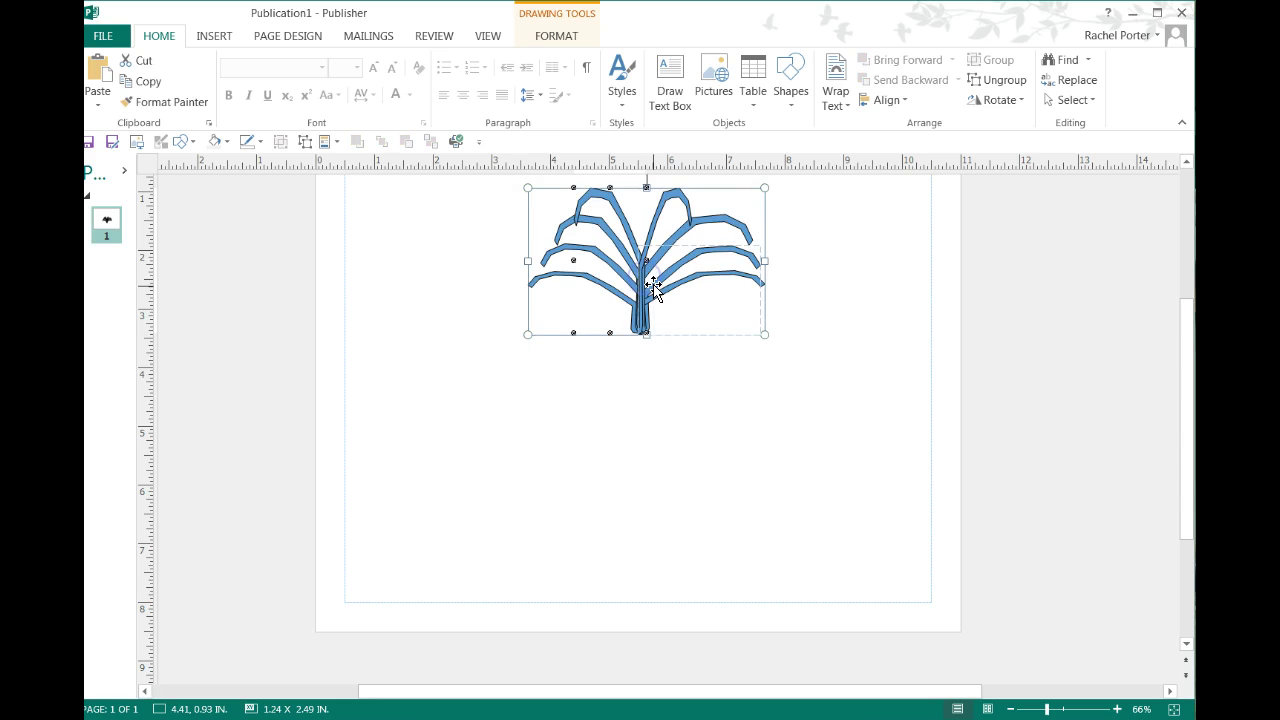
click(334, 143)
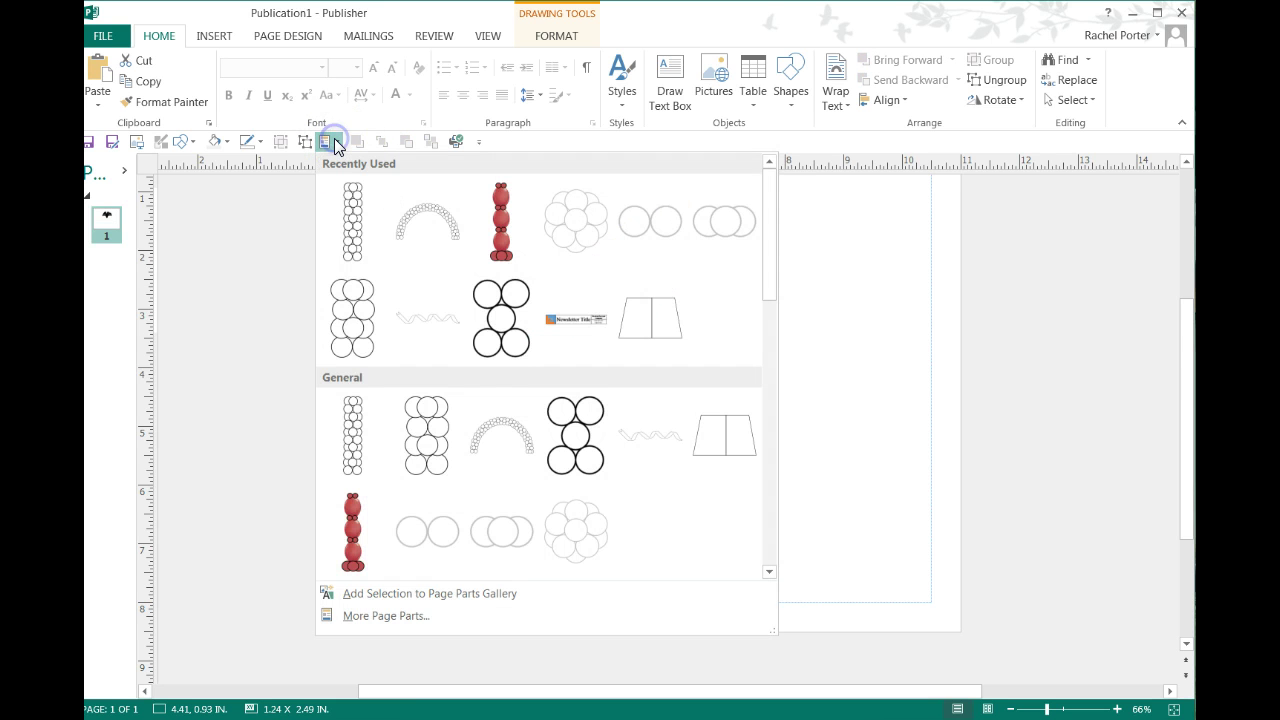
Step: Insert the '11 quad column' circles, resize with locked aspect ratio, and place them under the fronds
click(351, 203)
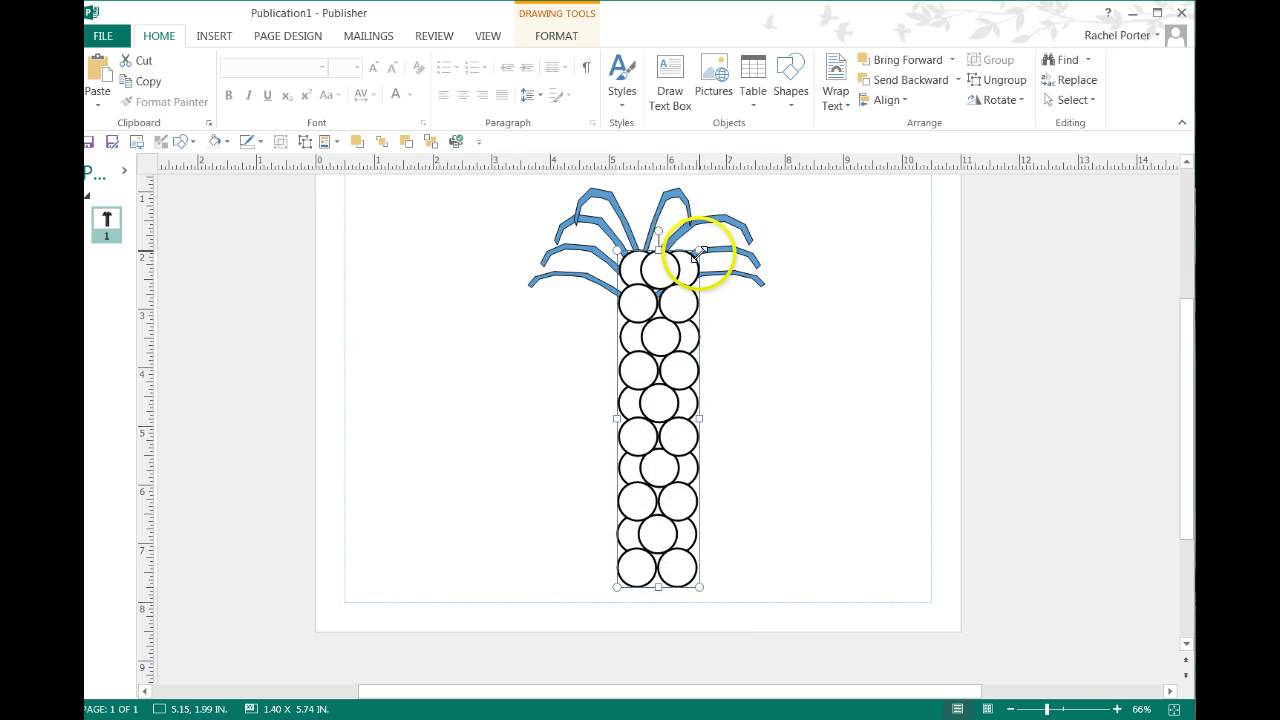
right_click(668, 366)
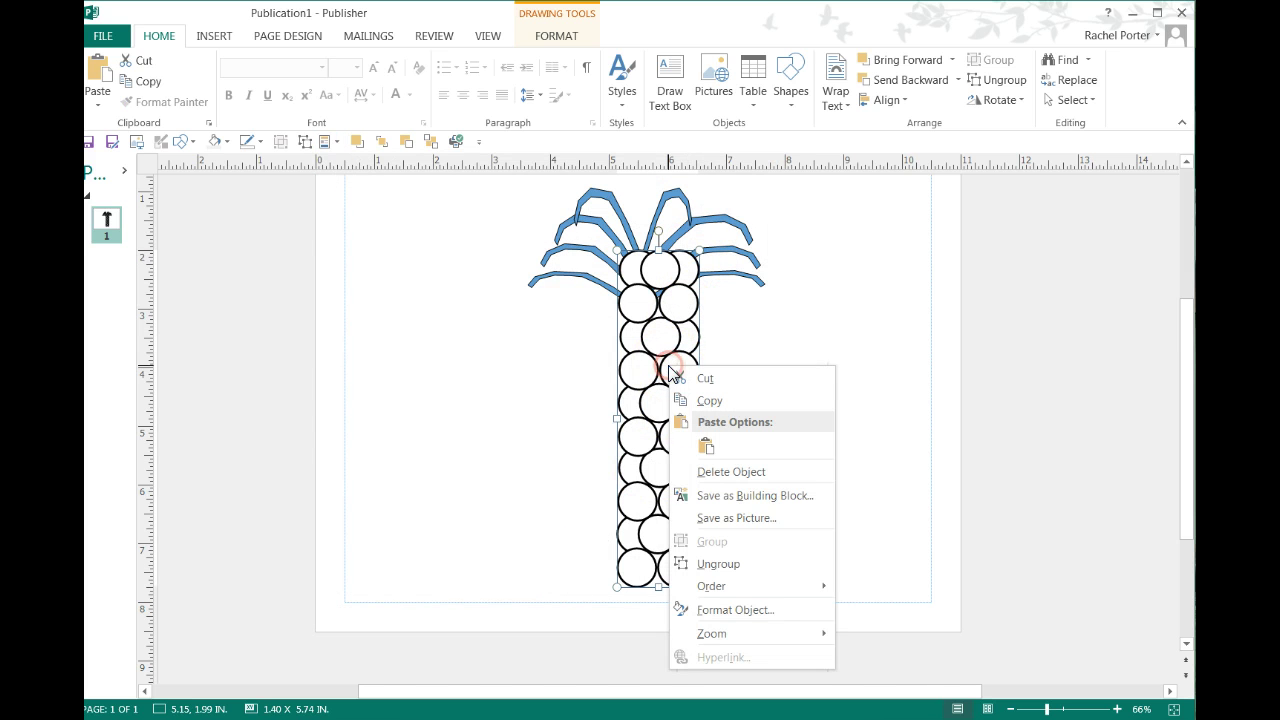
click(716, 609)
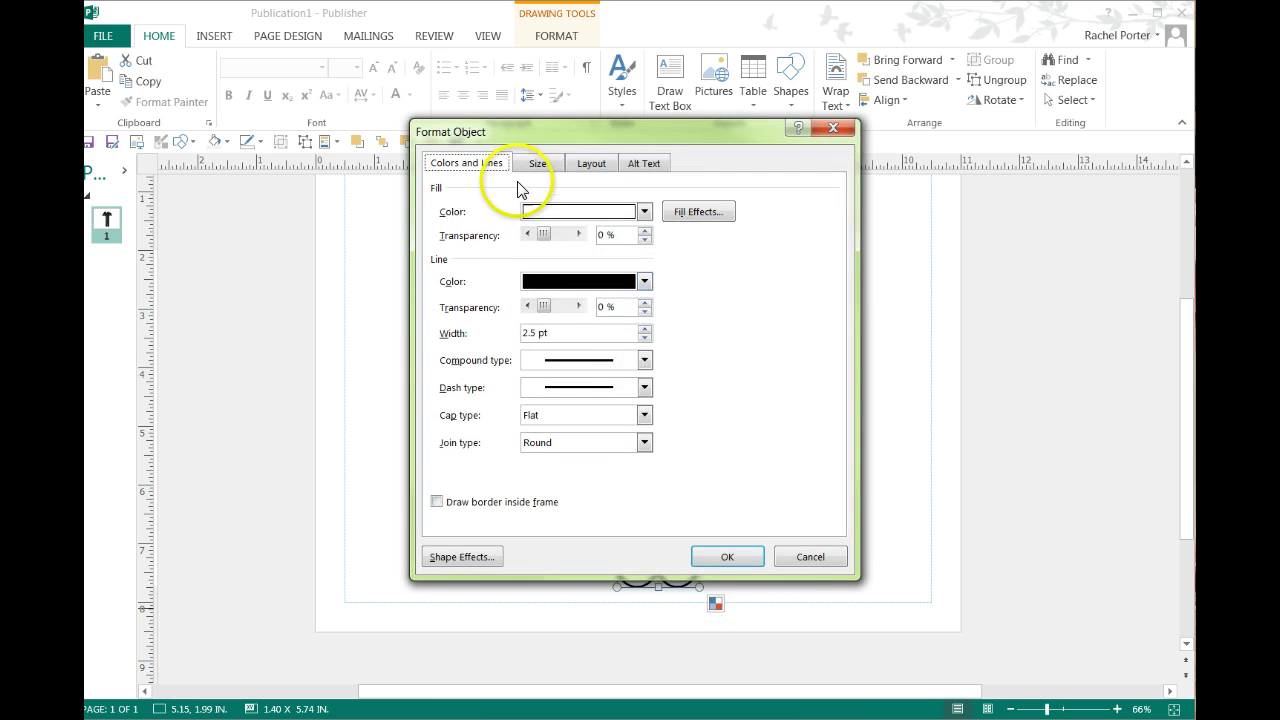
click(537, 163)
click(445, 312)
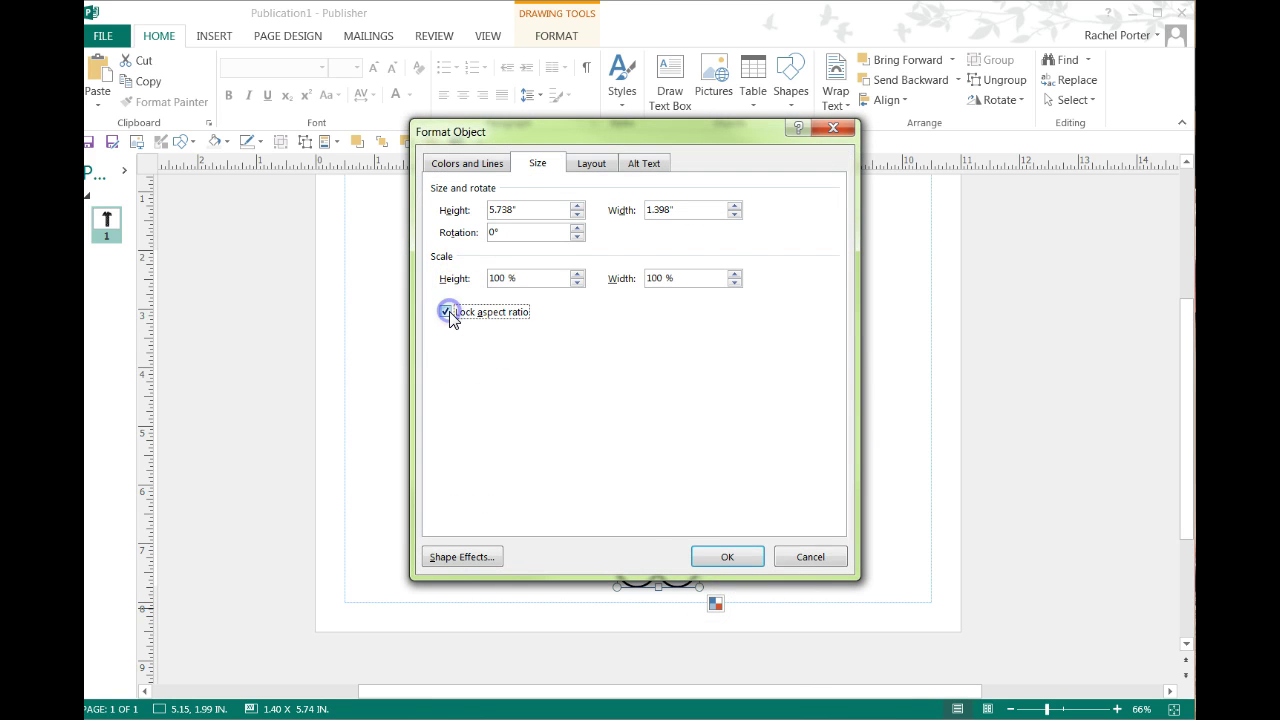
click(720, 553)
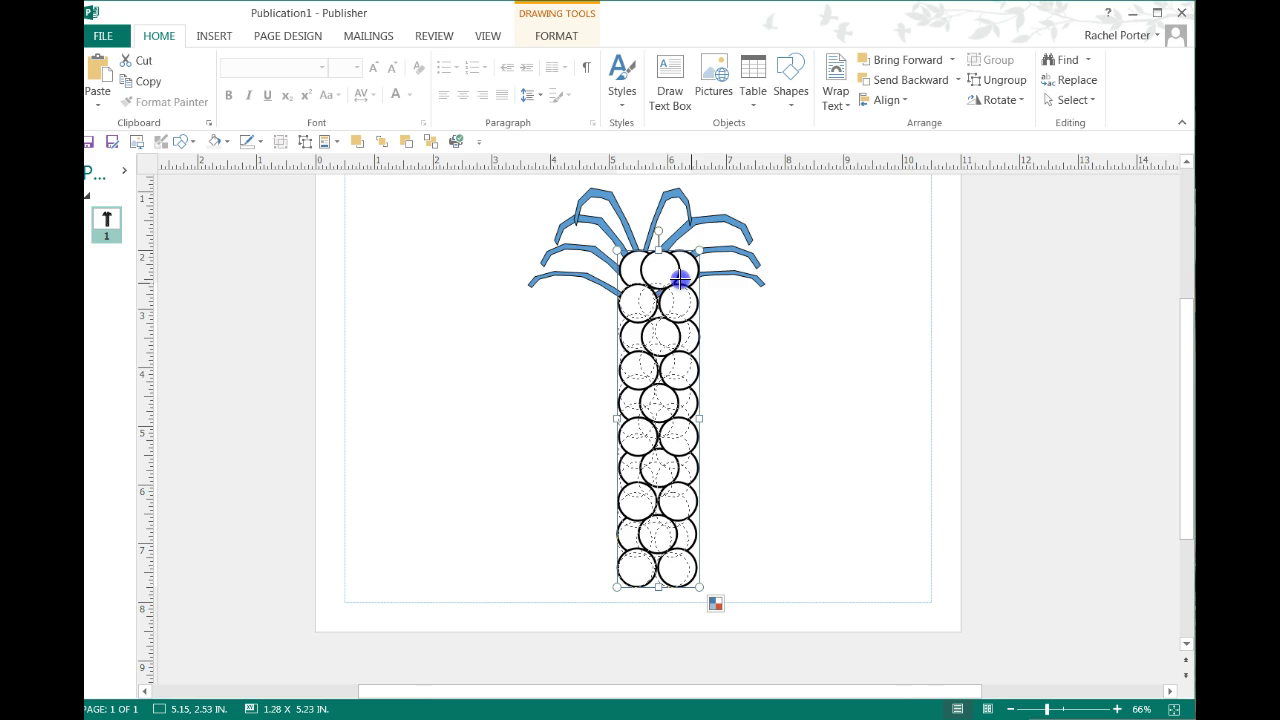
click(706, 423)
drag(654, 423, 637, 429)
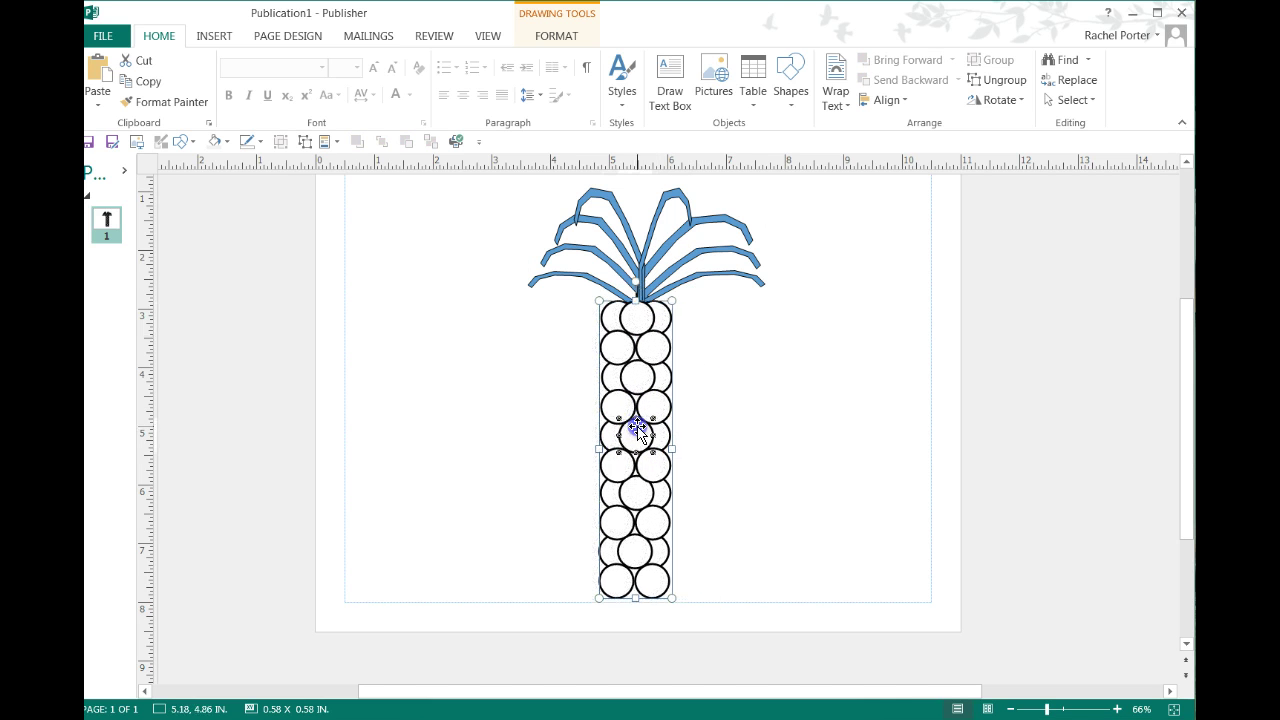
click(740, 453)
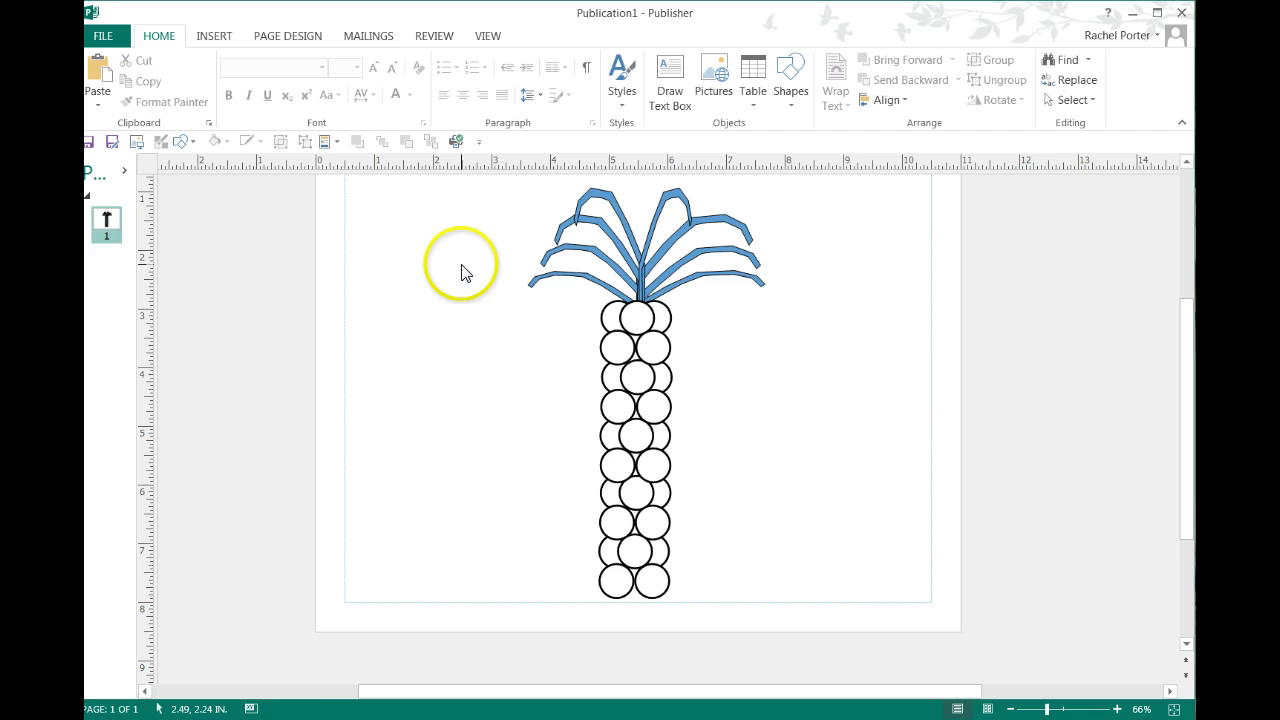
click(196, 147)
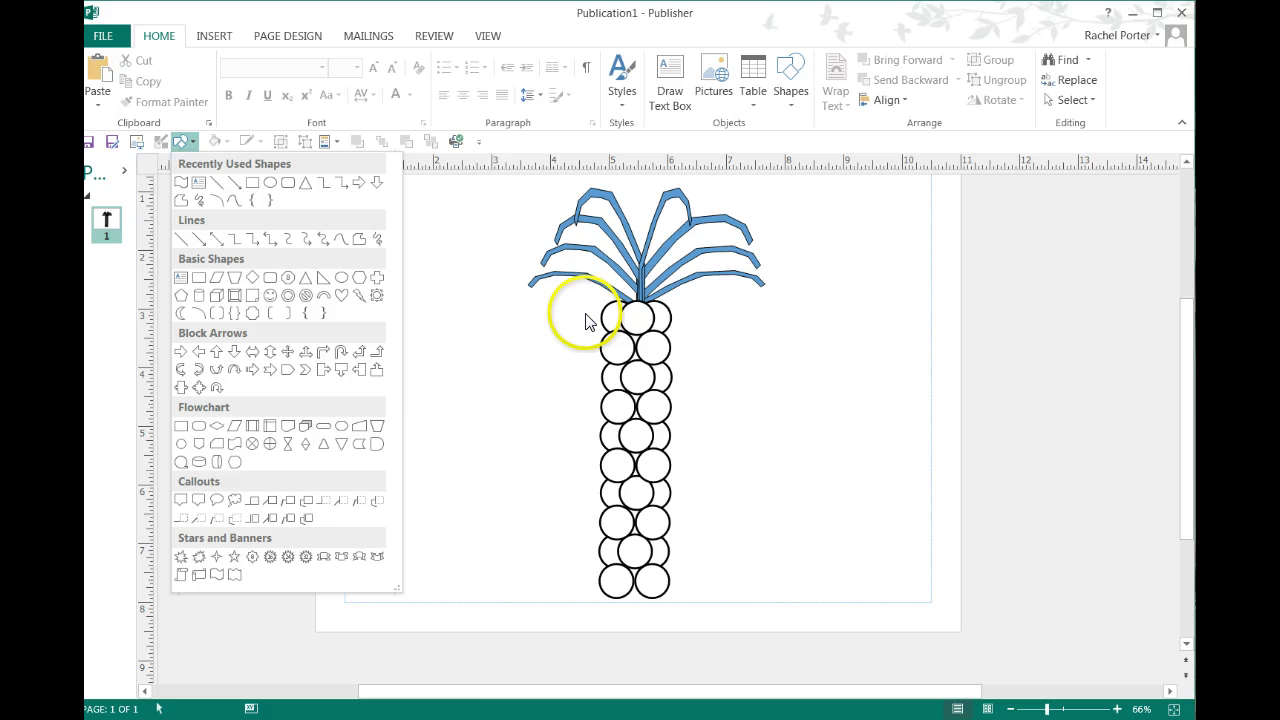
click(766, 349)
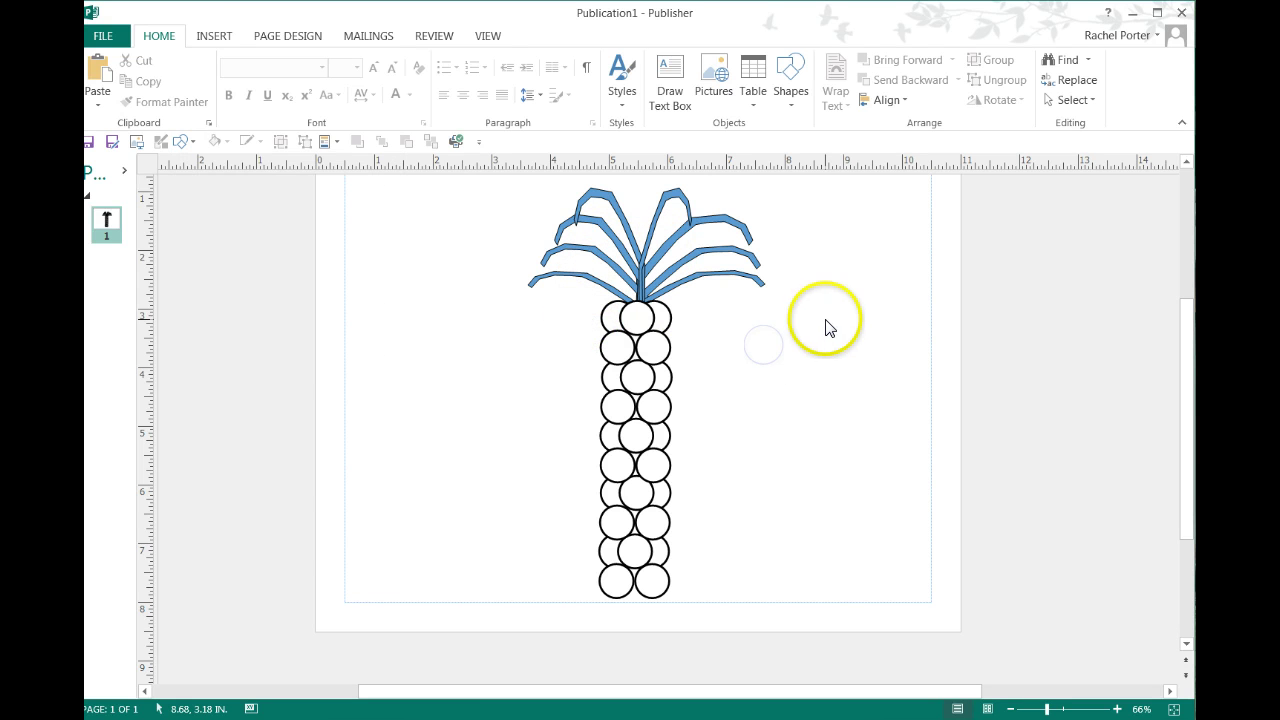
drag(834, 321, 420, 262)
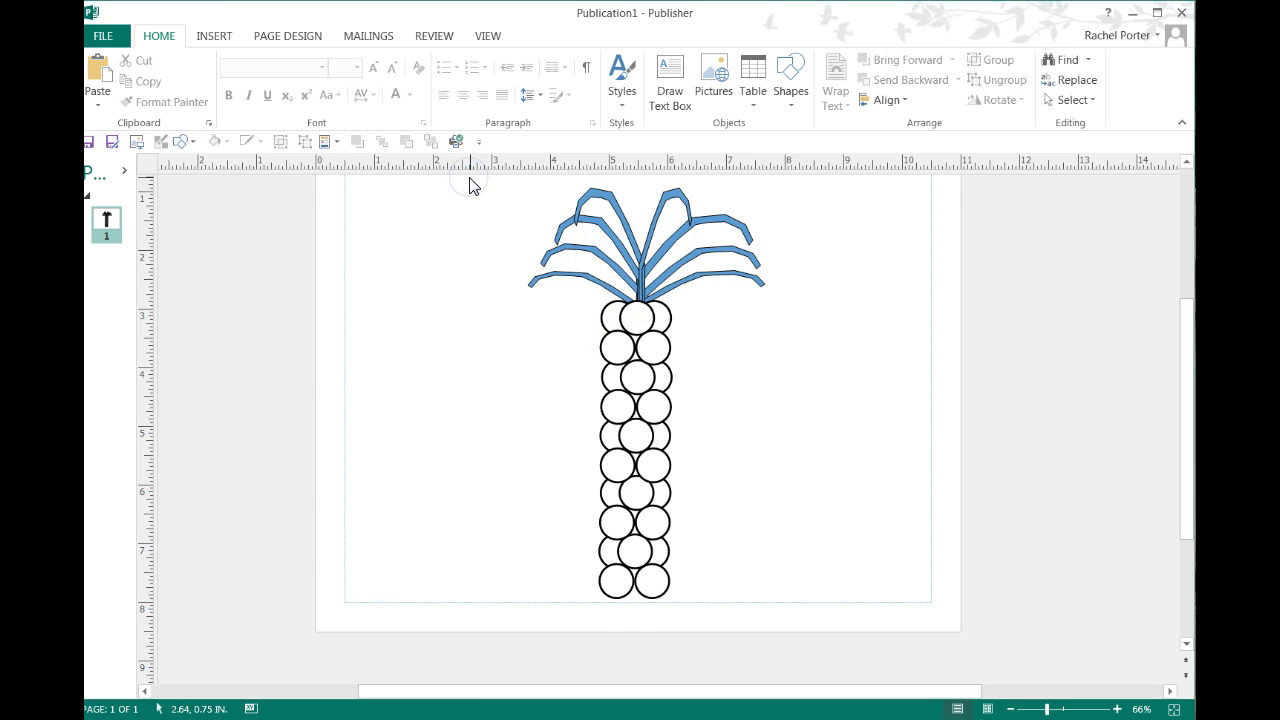
scroll(586, 363, up, 2)
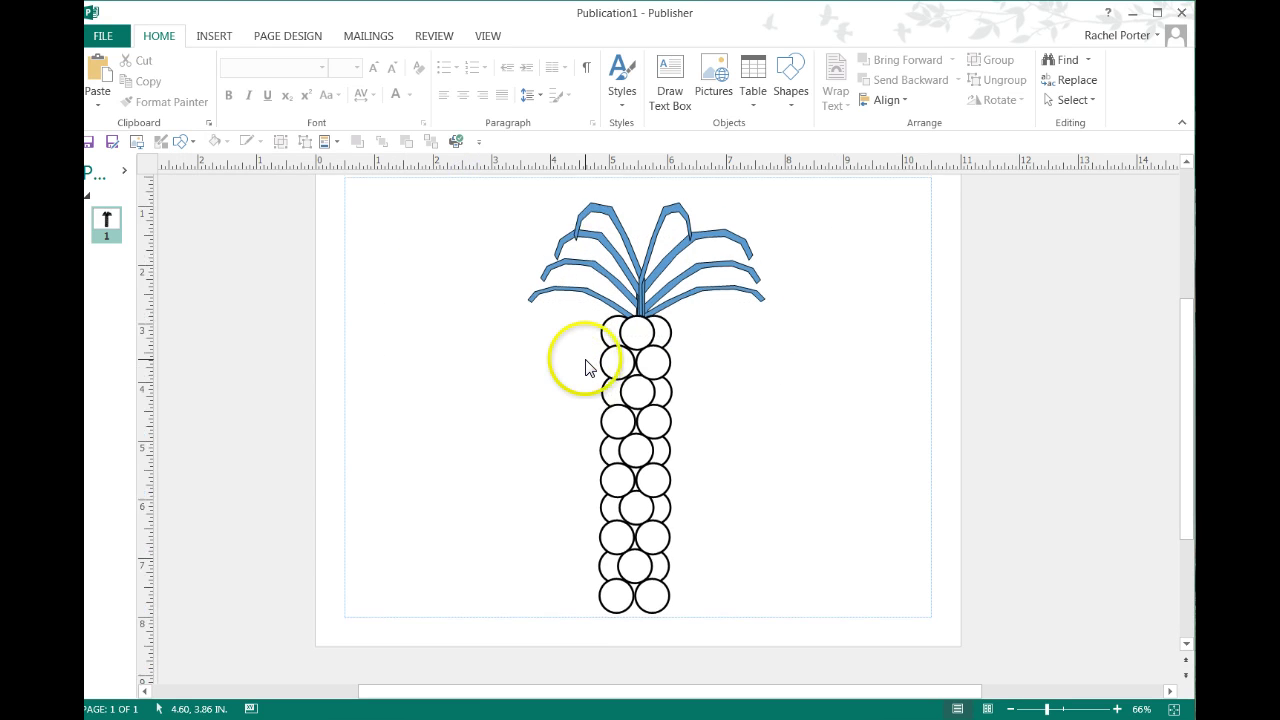
click(645, 287)
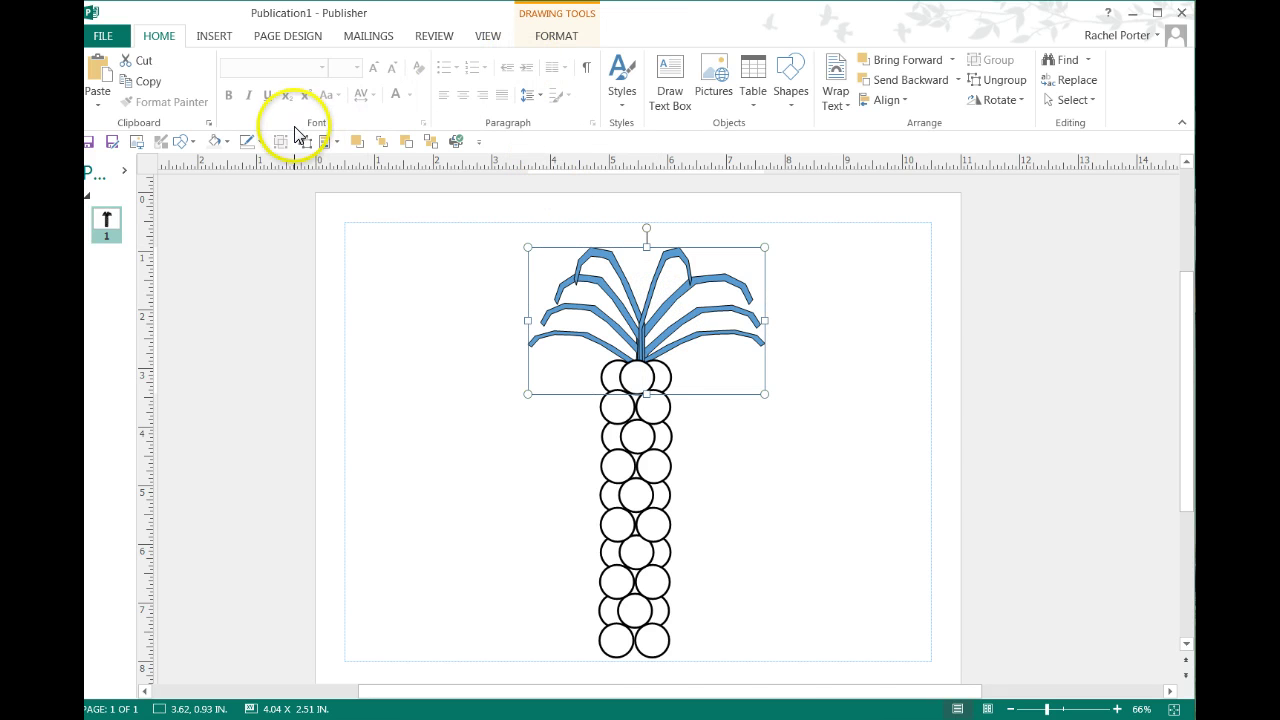
Step: Fill the frond group with lime green RGB 114, 224, 80 via More Fill Colors
click(225, 143)
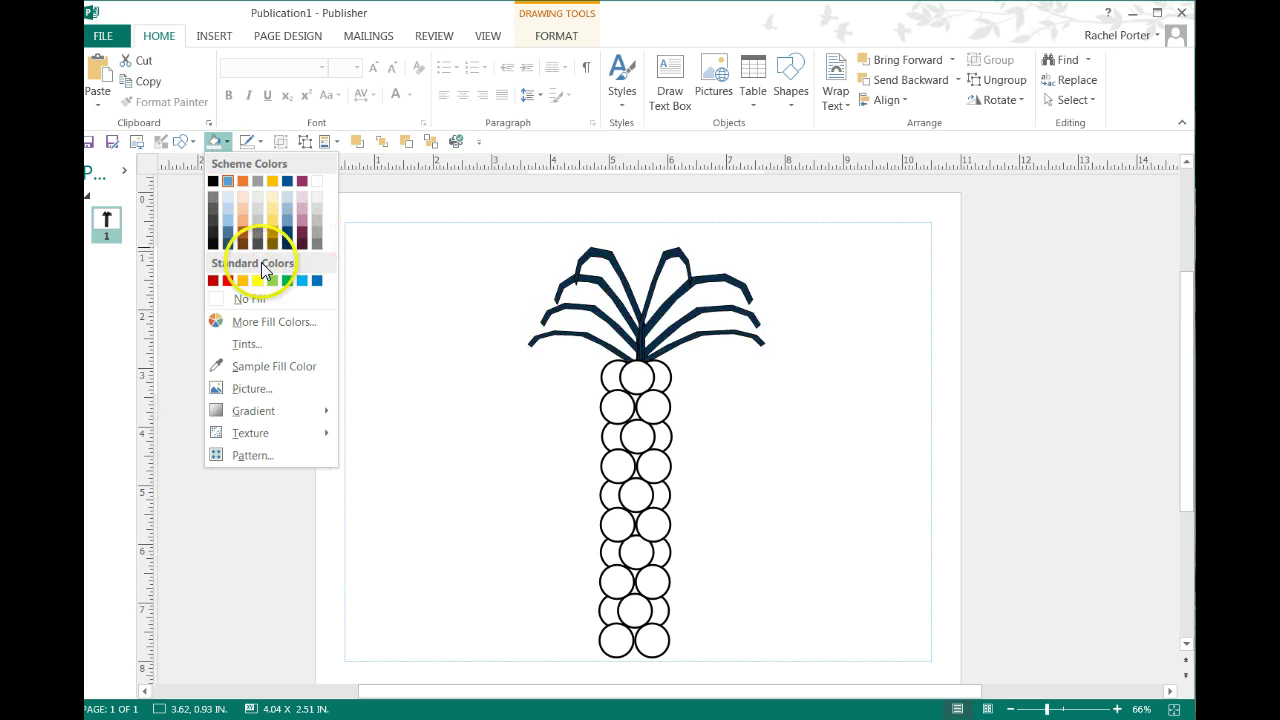
click(249, 321)
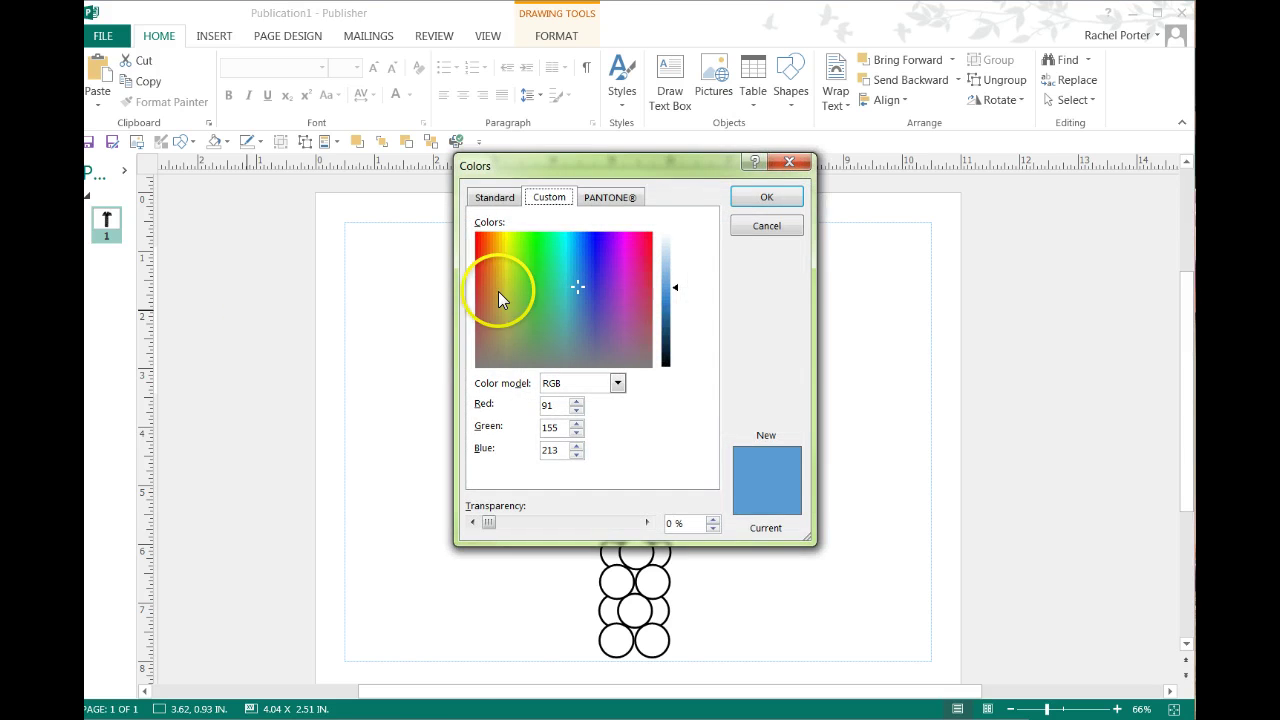
drag(559, 170, 235, 199)
click(249, 311)
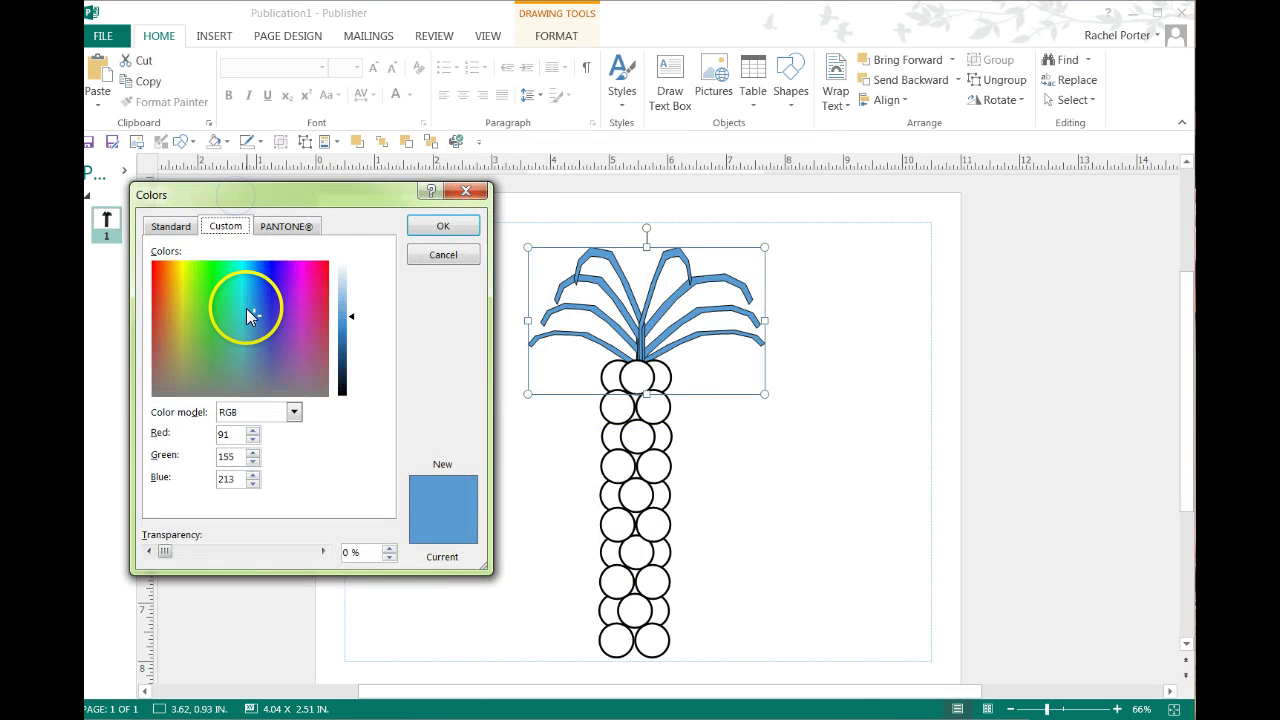
drag(249, 311, 203, 301)
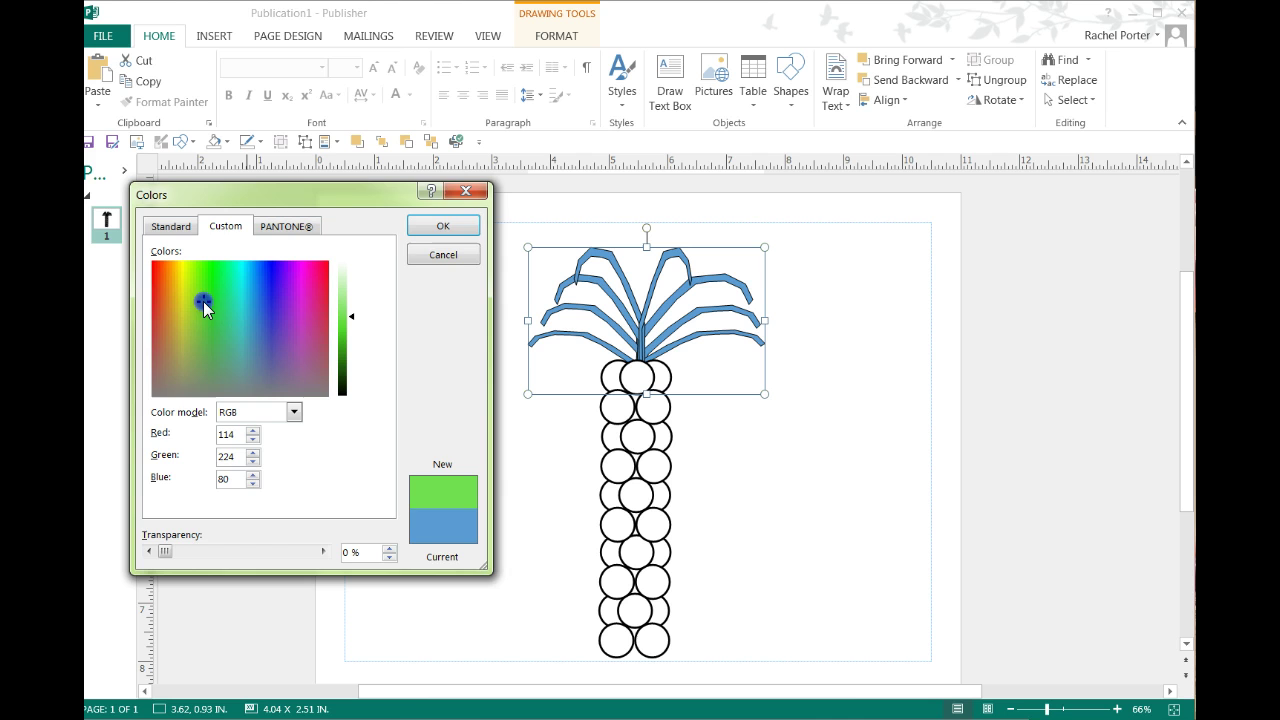
click(420, 222)
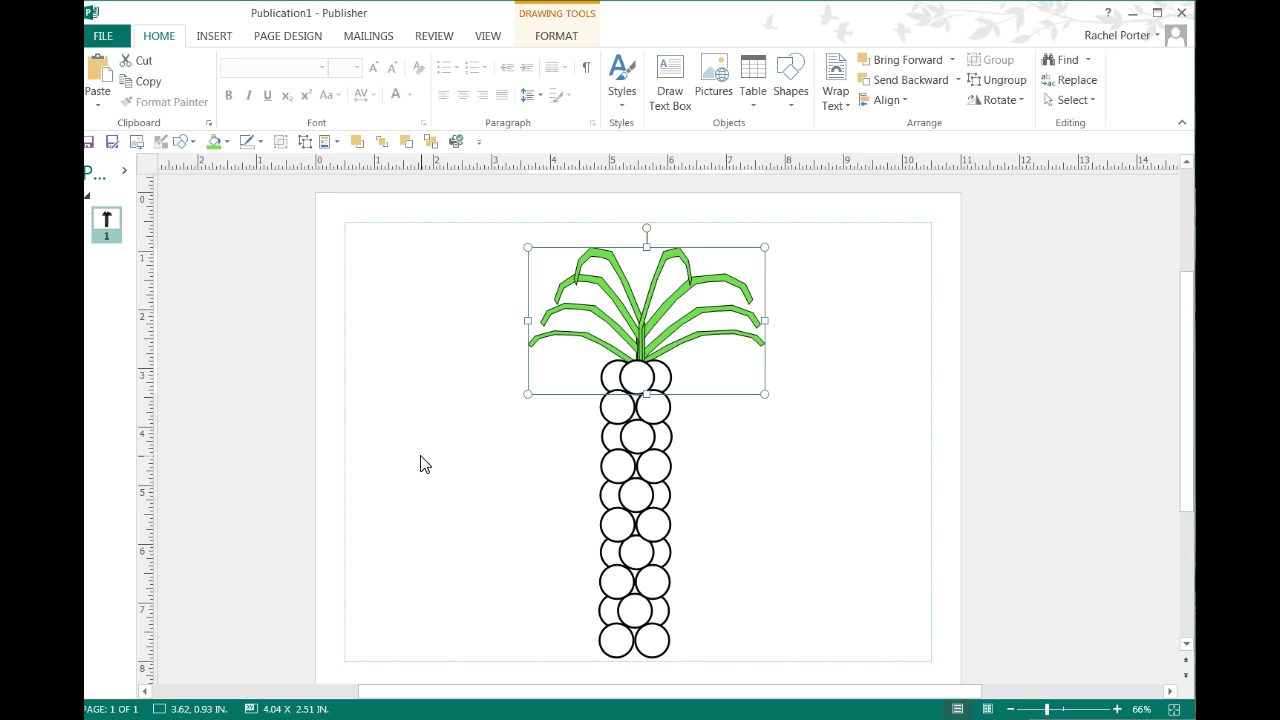
click(371, 446)
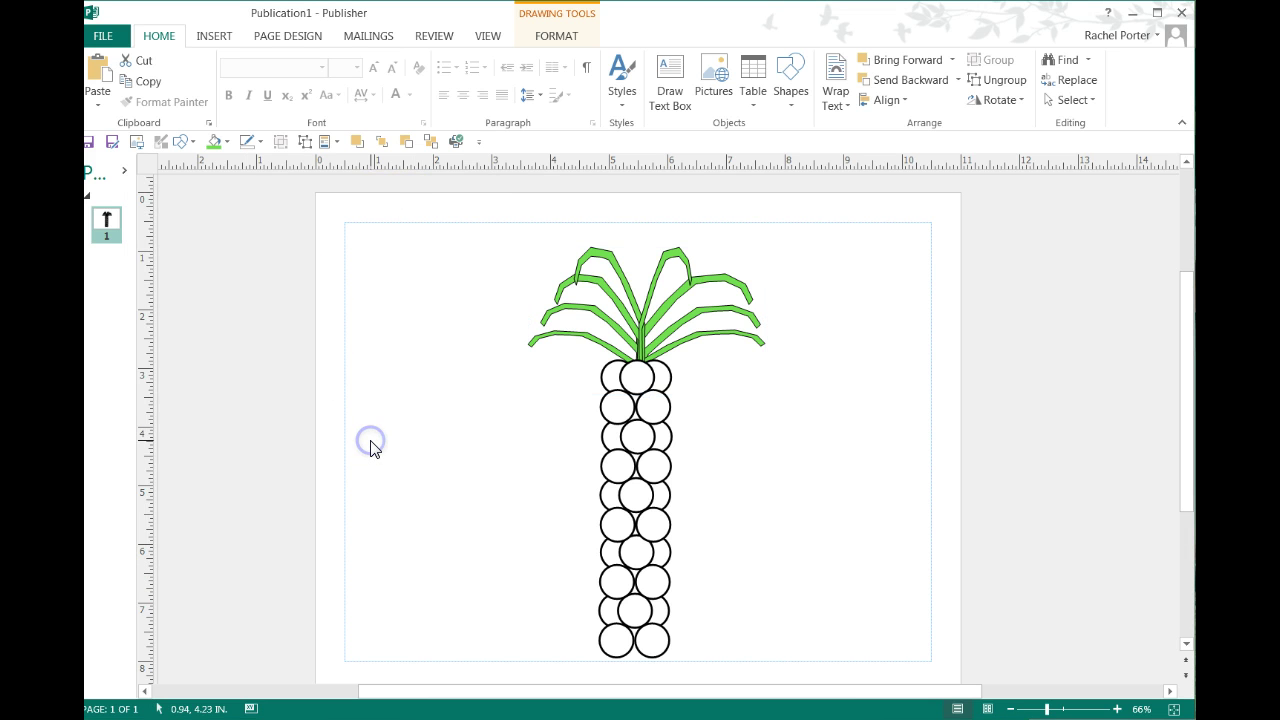